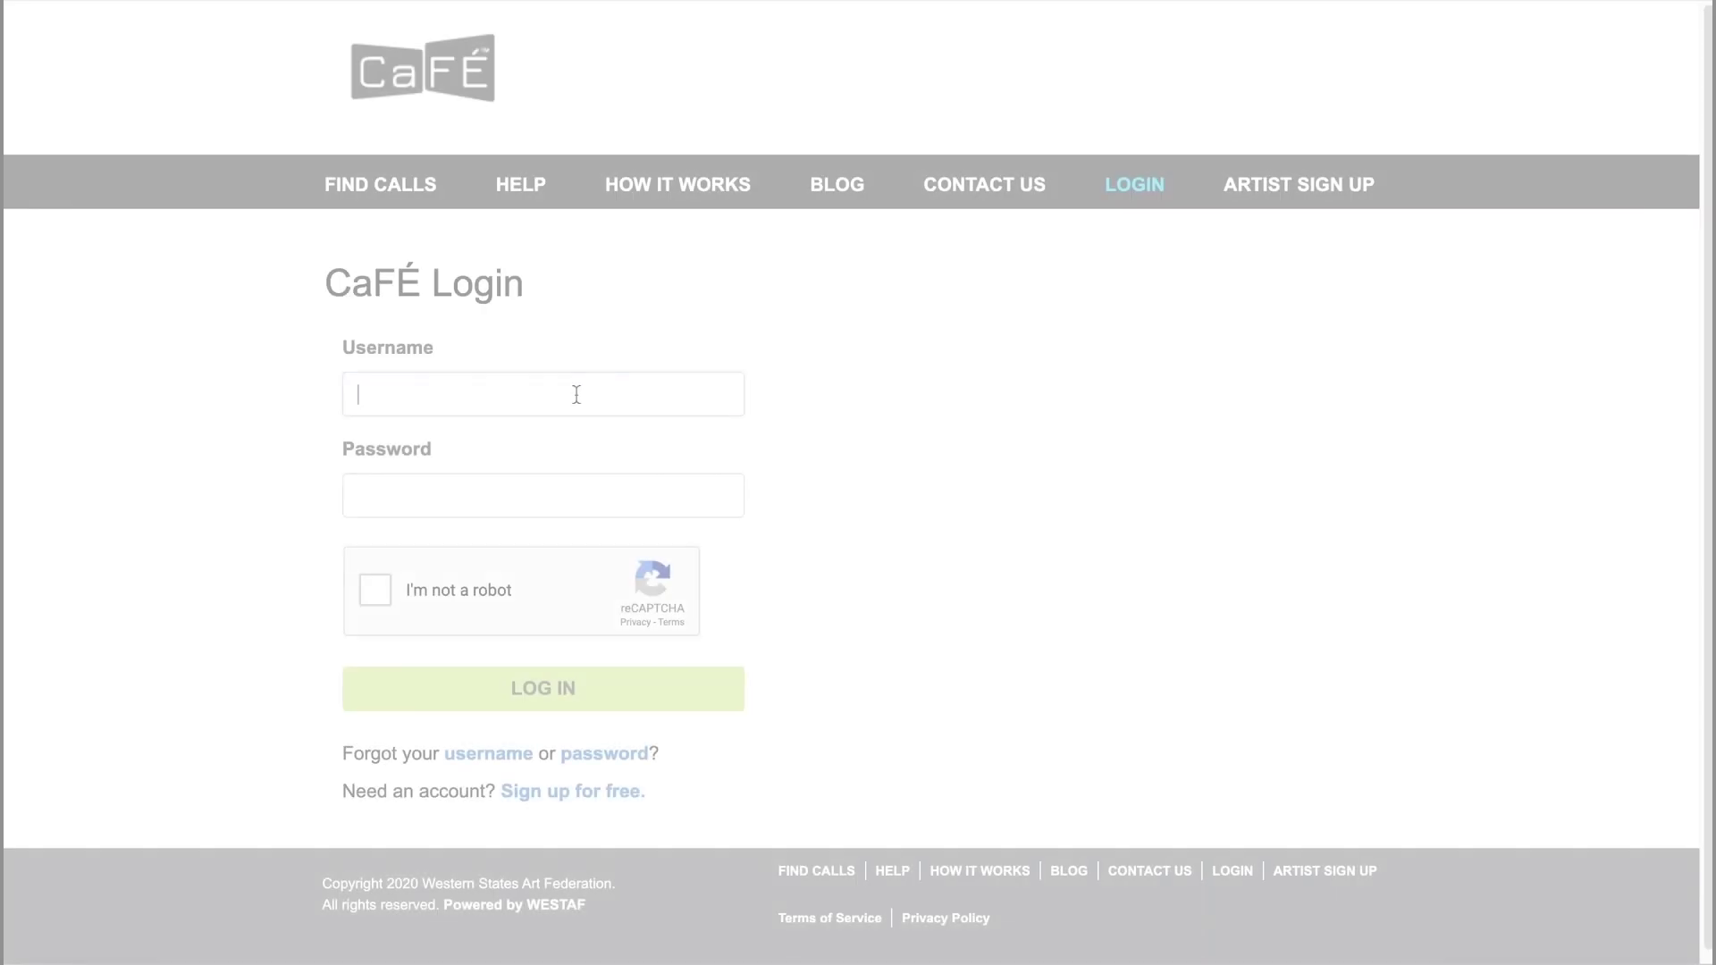
- Log in to CaFÉ with the artist account's username and password, passing the reCAPTCHA check
type("cafevideos")
key("Tab")
type("••••••••••")
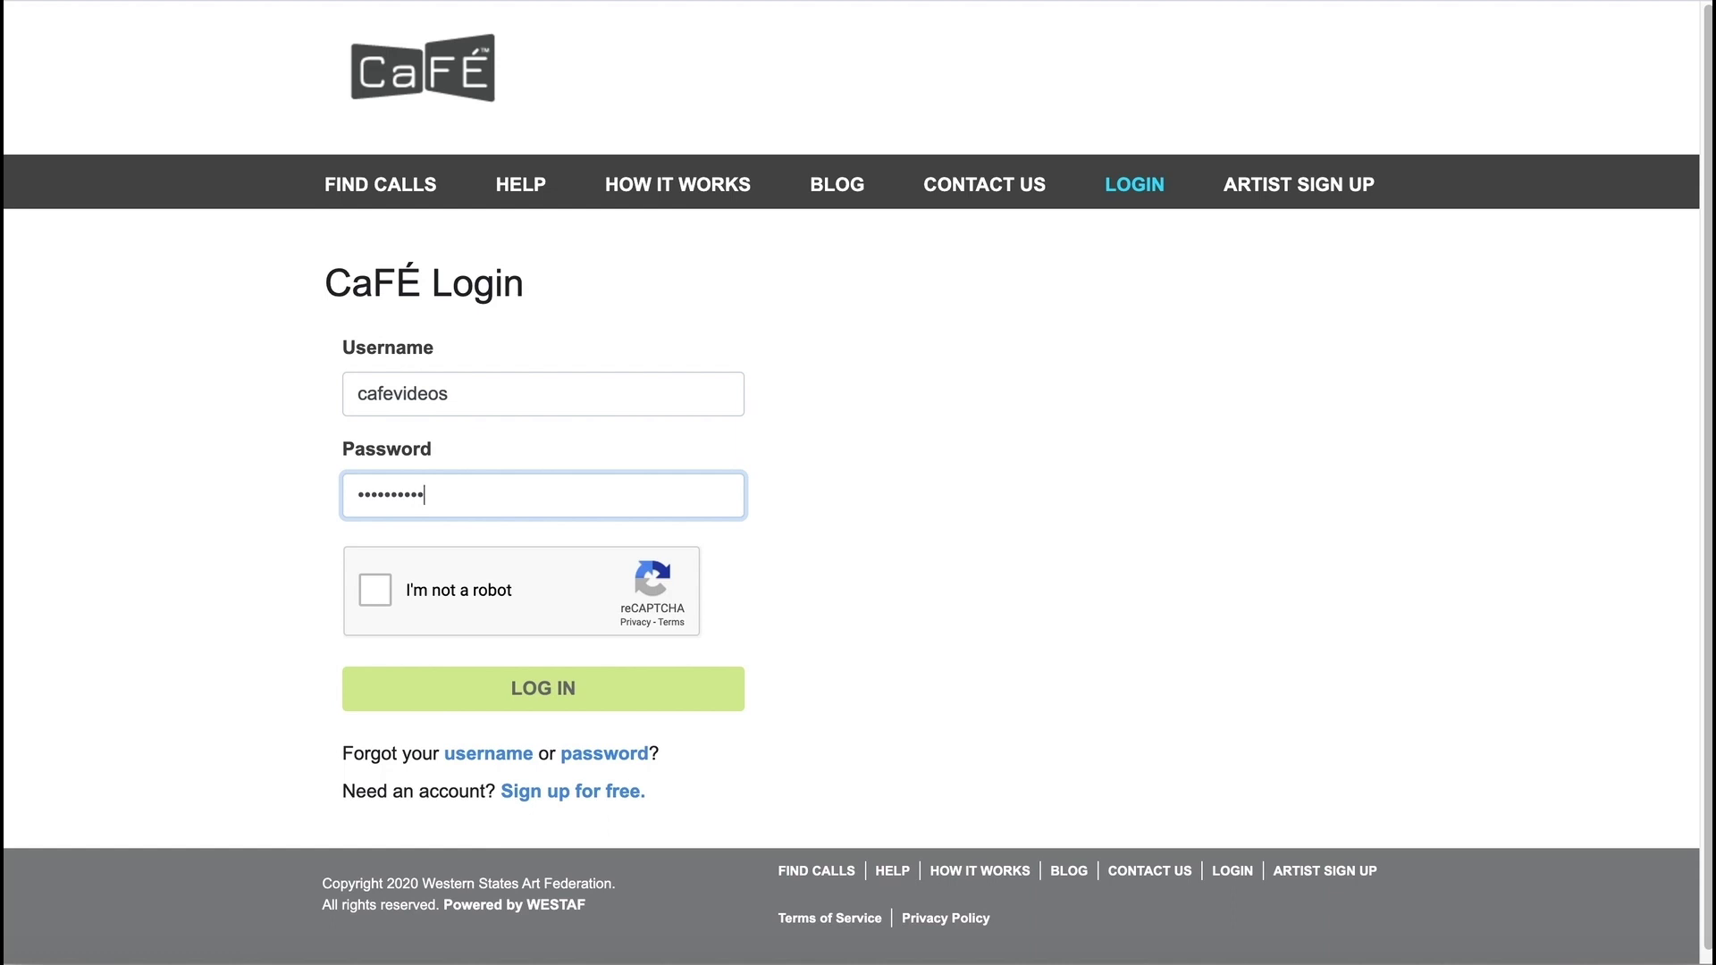
left_click(383, 596)
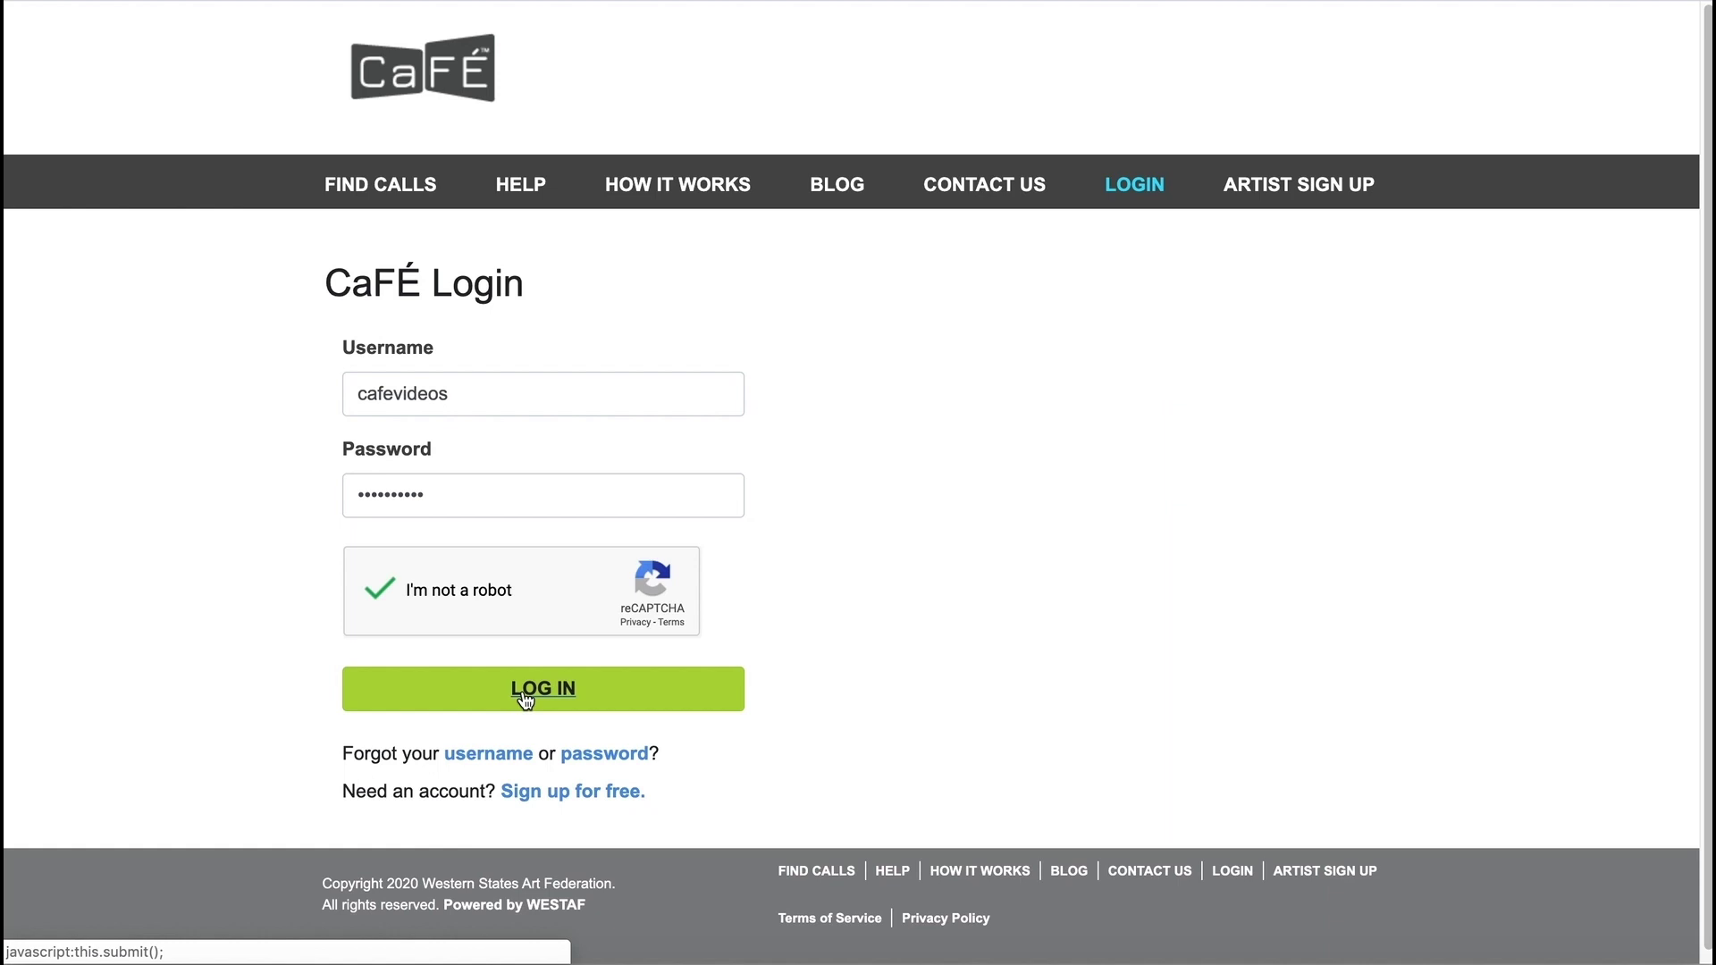
left_click(526, 697)
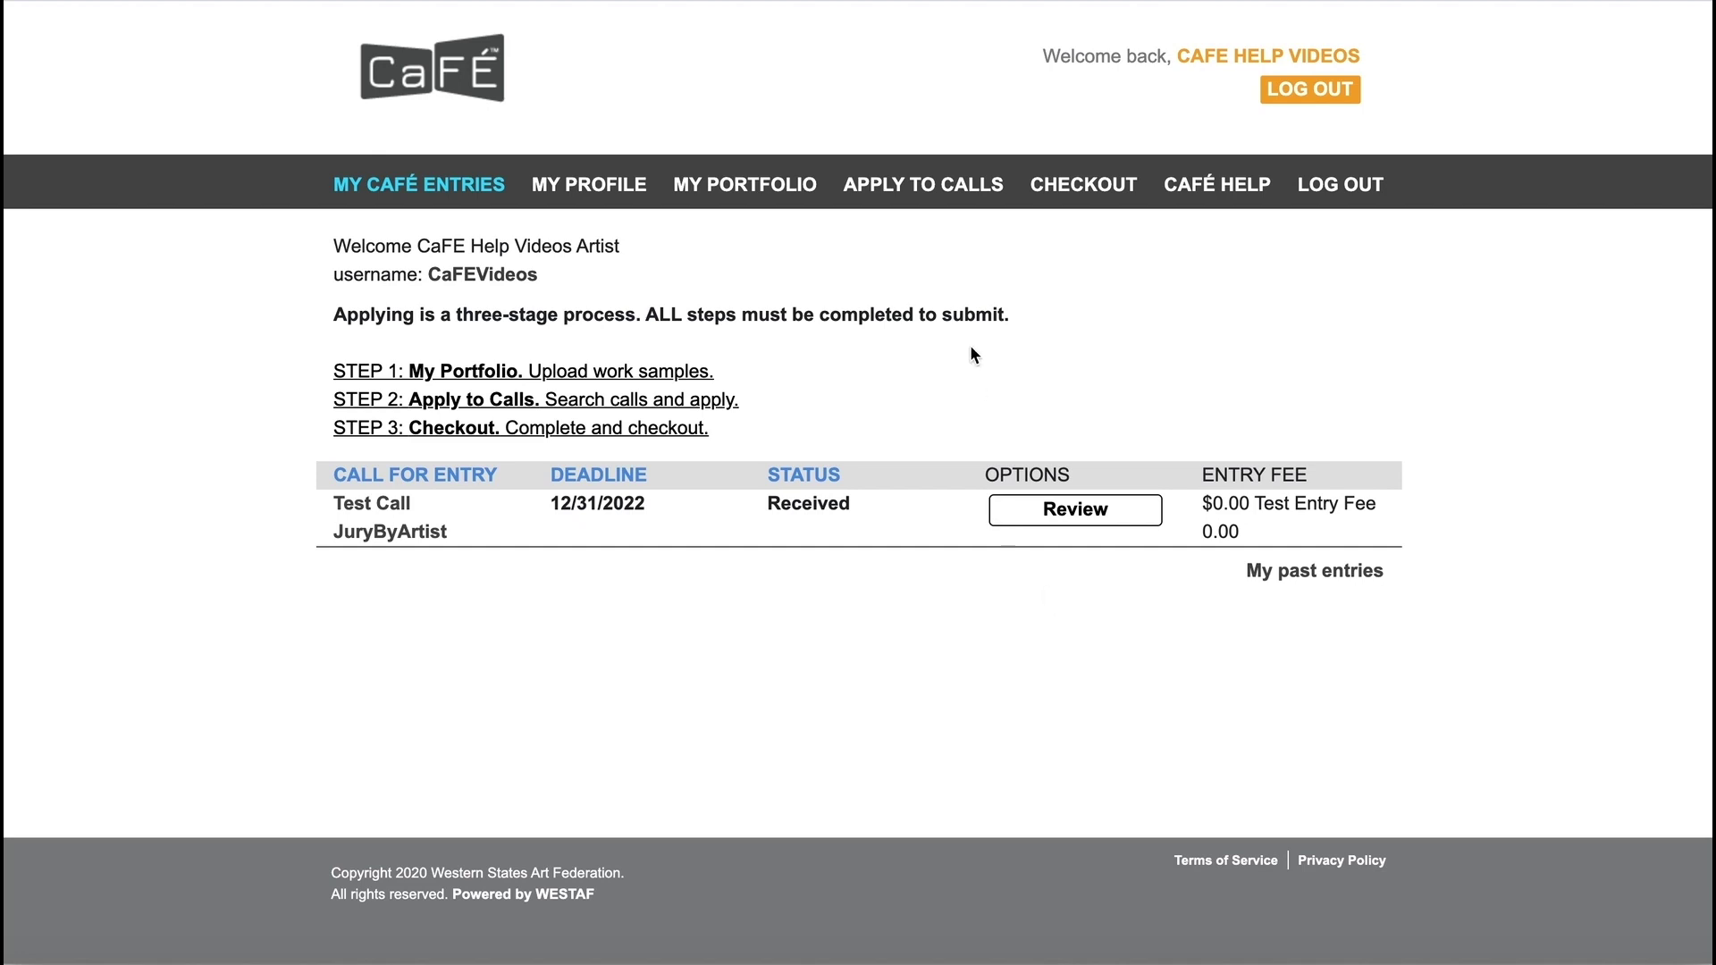
- Go to the APPLY TO CALLS listings and bring up the Sort by options
left_click(930, 186)
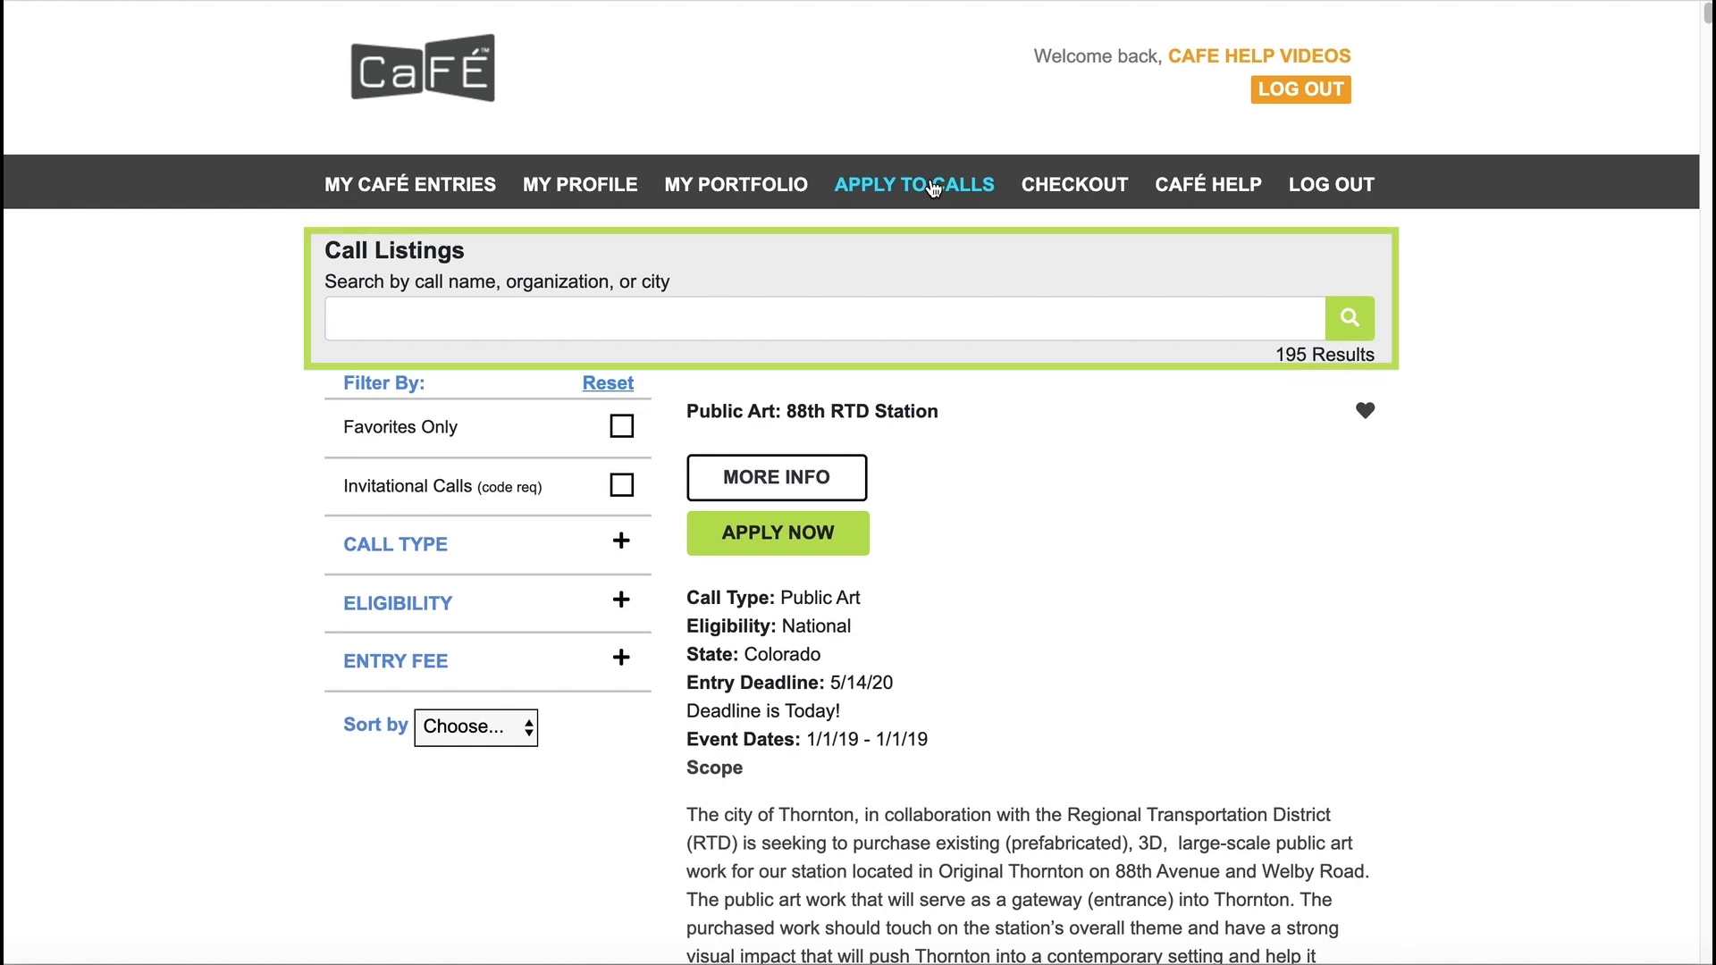
left_click(521, 730)
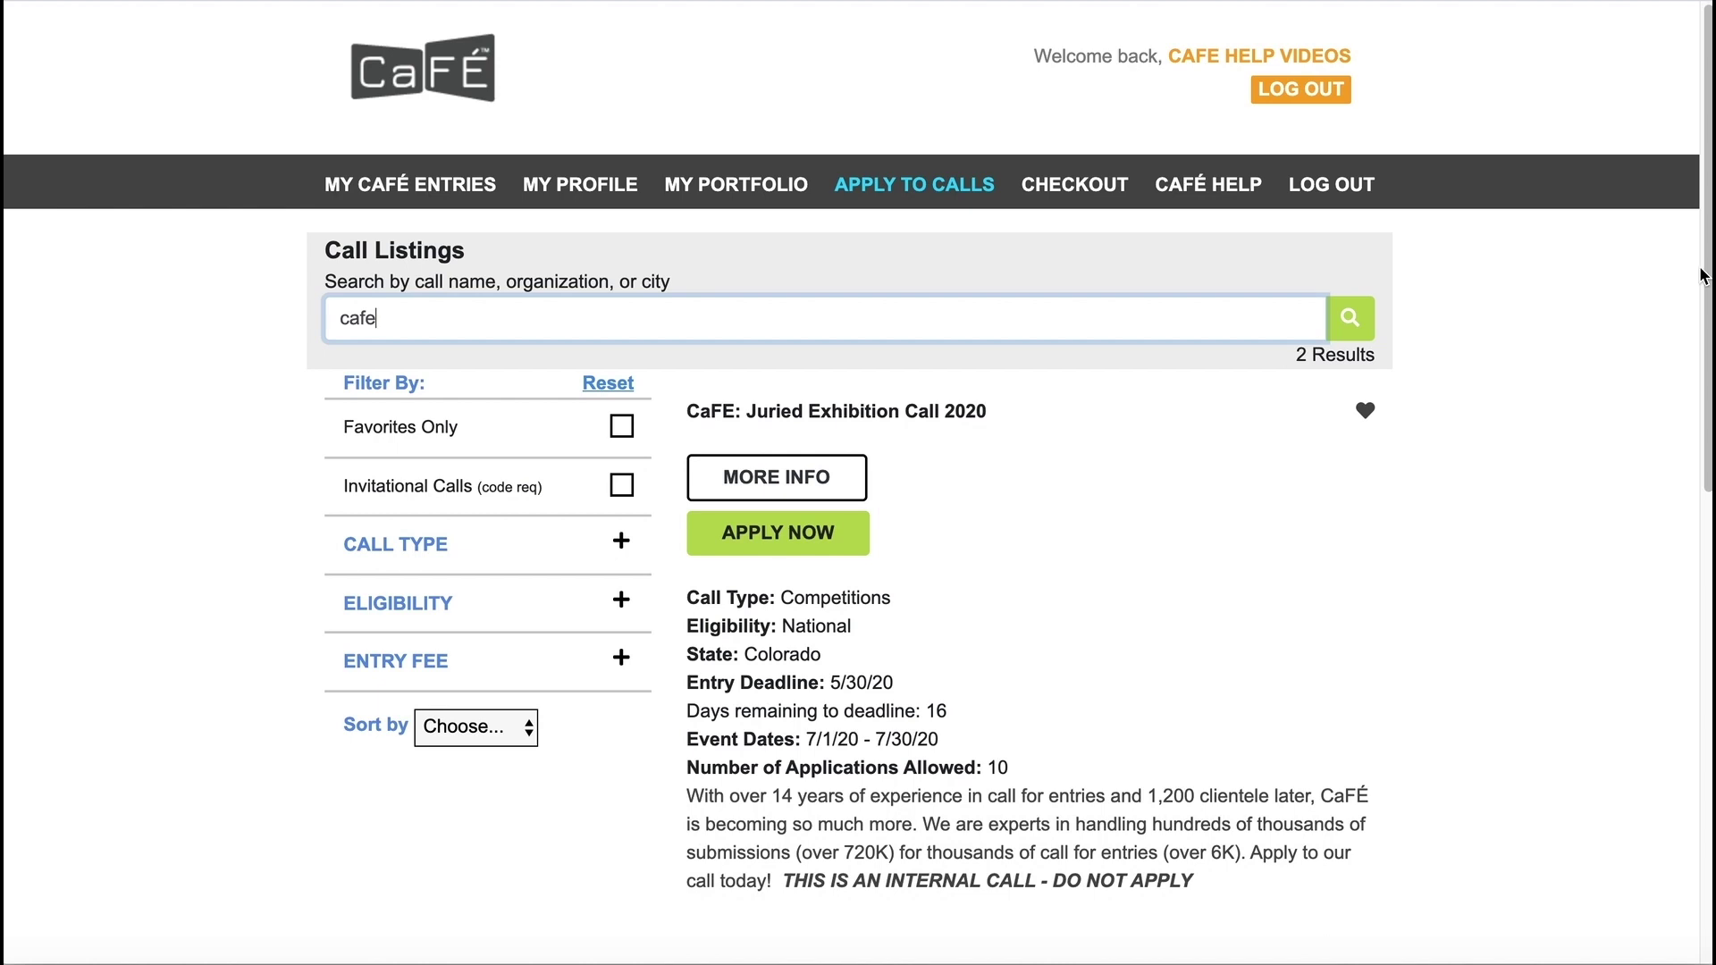
- Apply to CaFE Exhibition for Juried Event 2020 and agree to its terms
scroll(1703, 275, "down", 10)
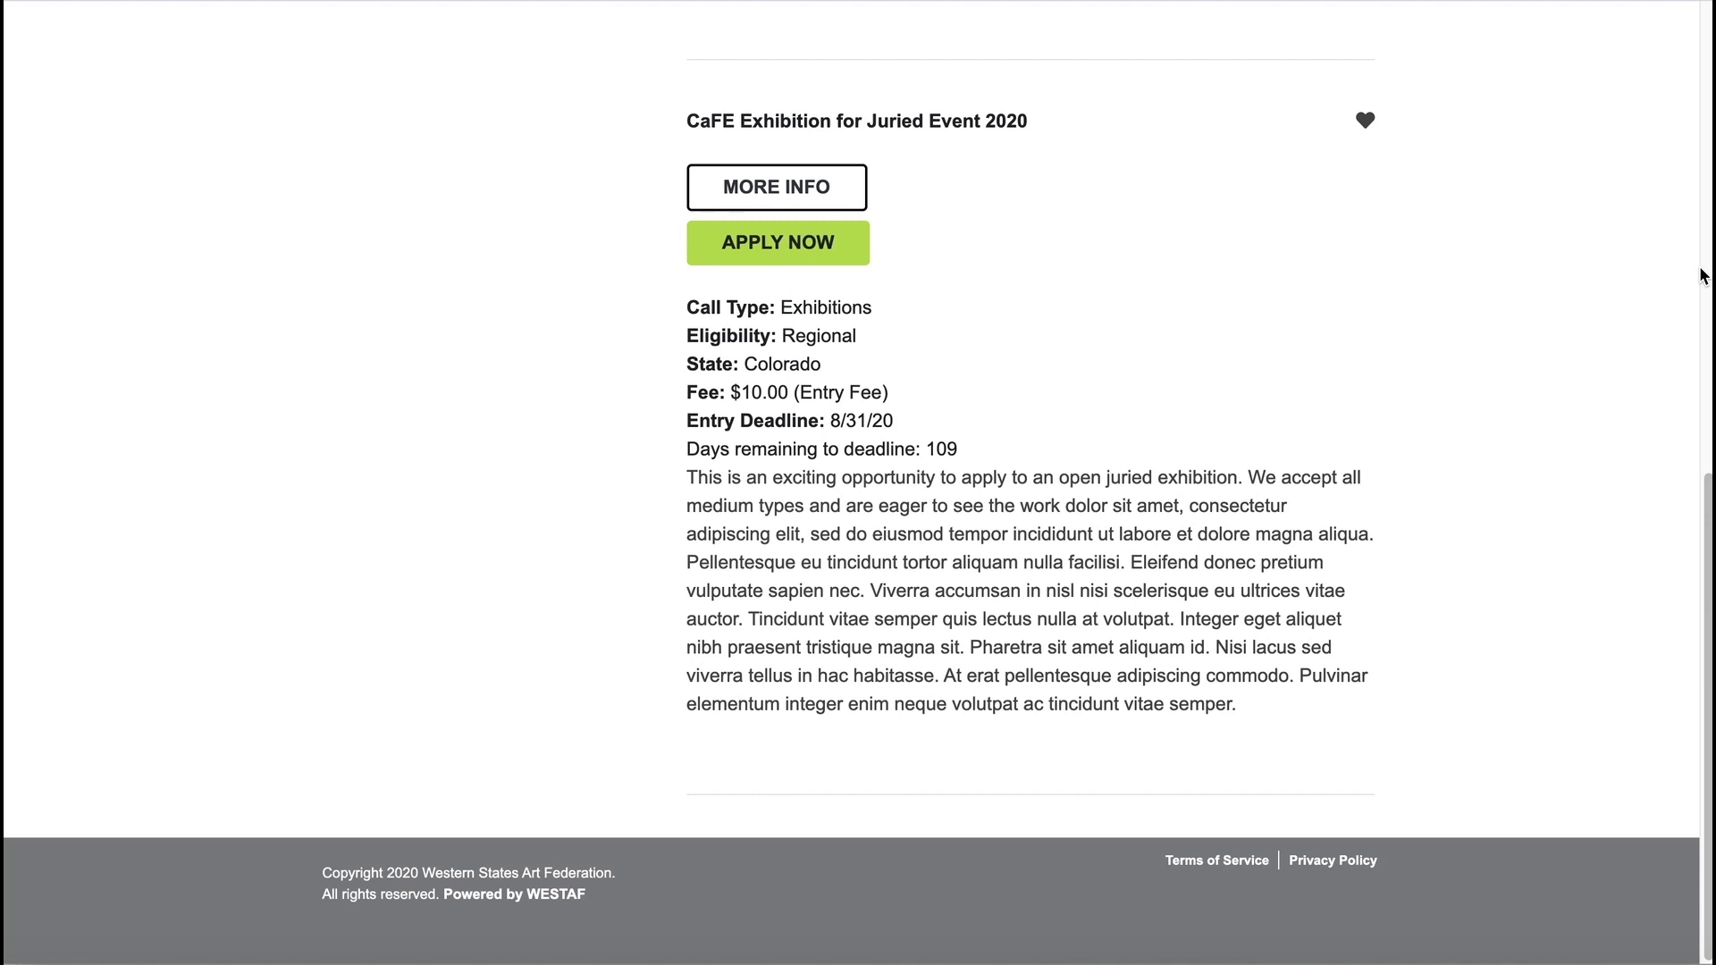
left_click(831, 252)
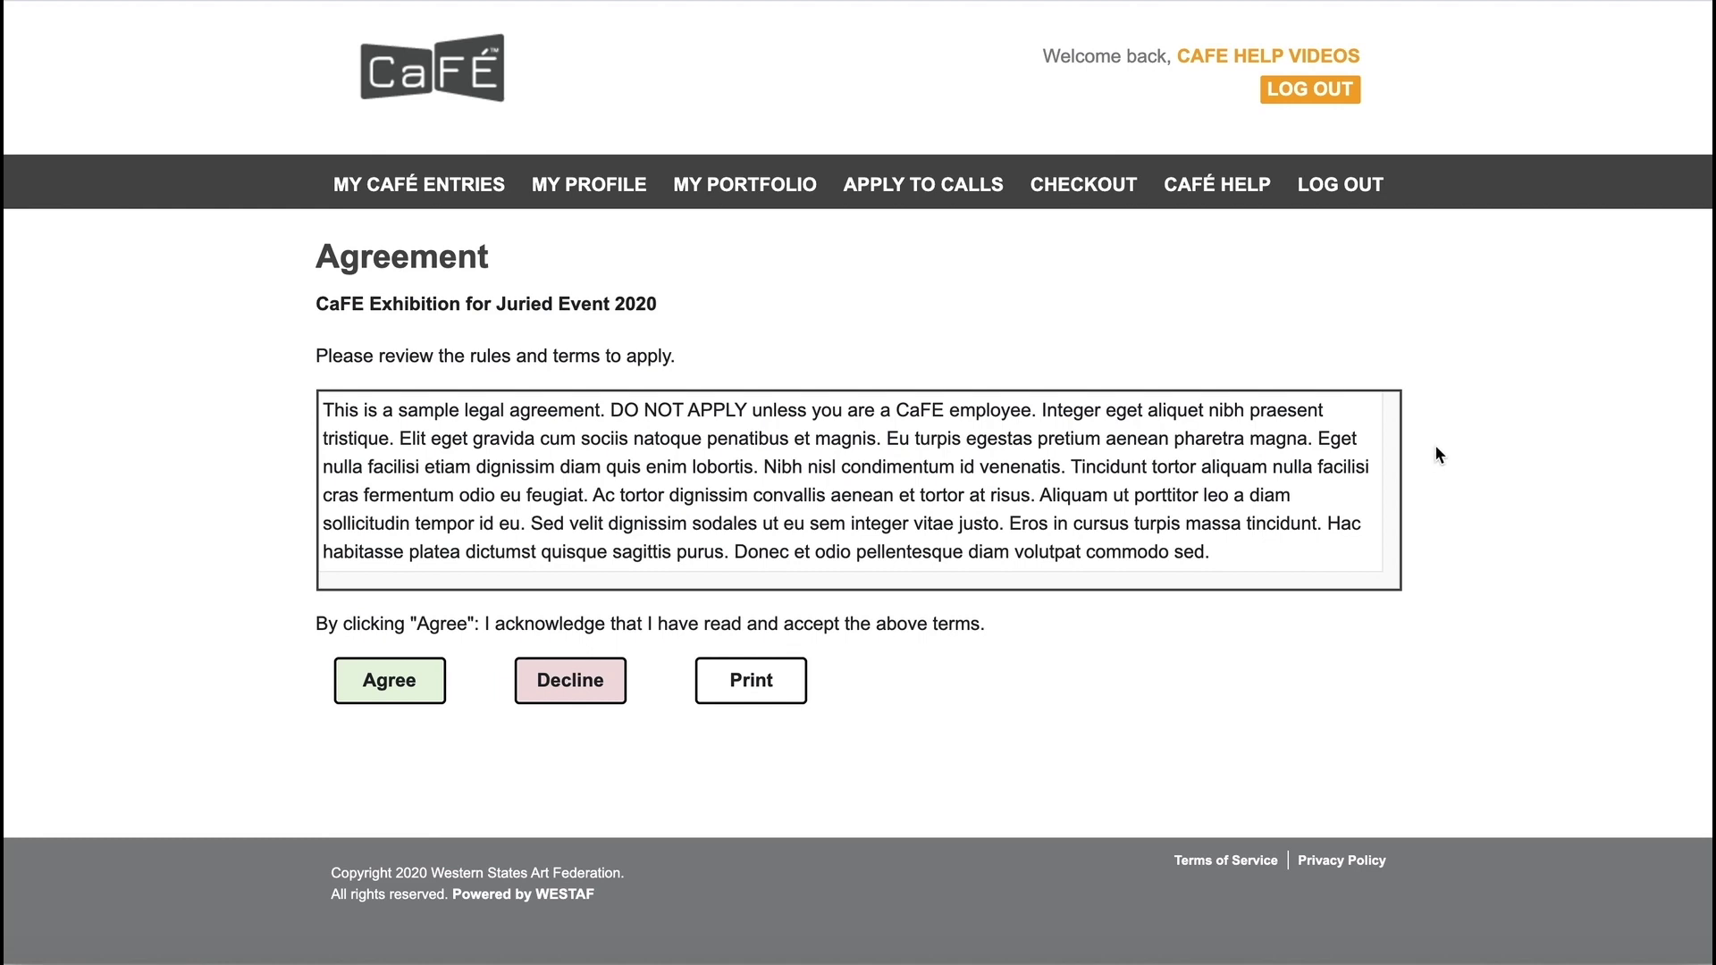
left_click(402, 681)
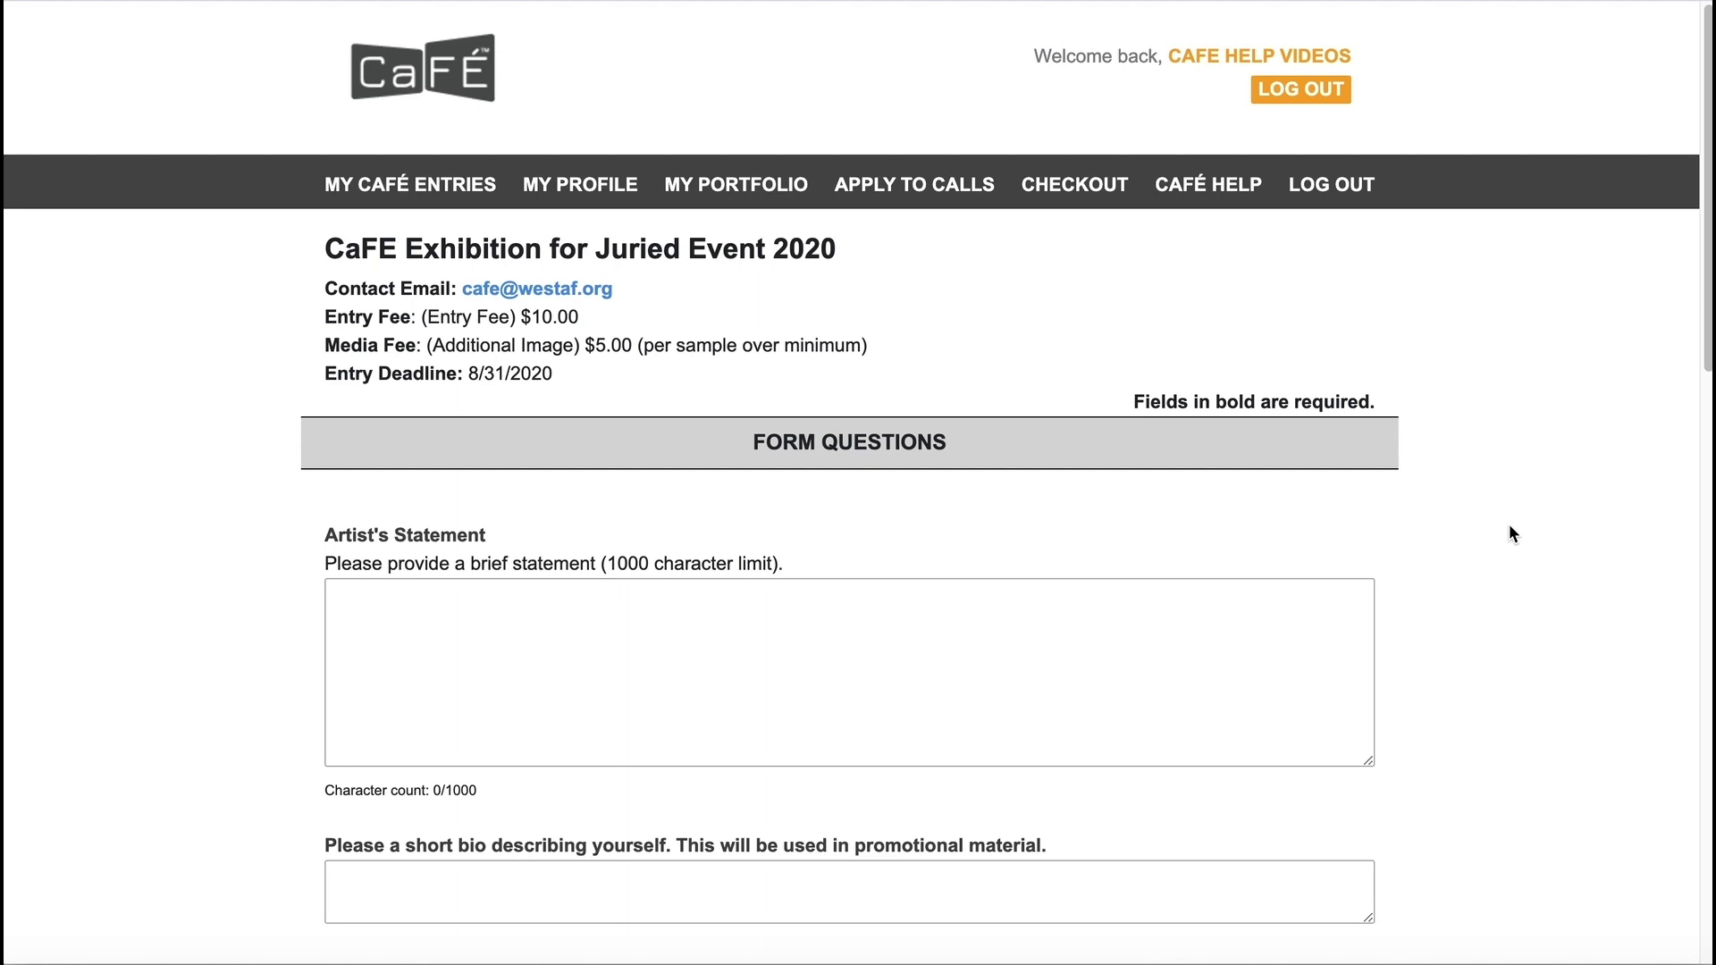
- Enter 'This is my artist statement.' and the promotional artist bio text
scroll(1510, 528, "down", 8)
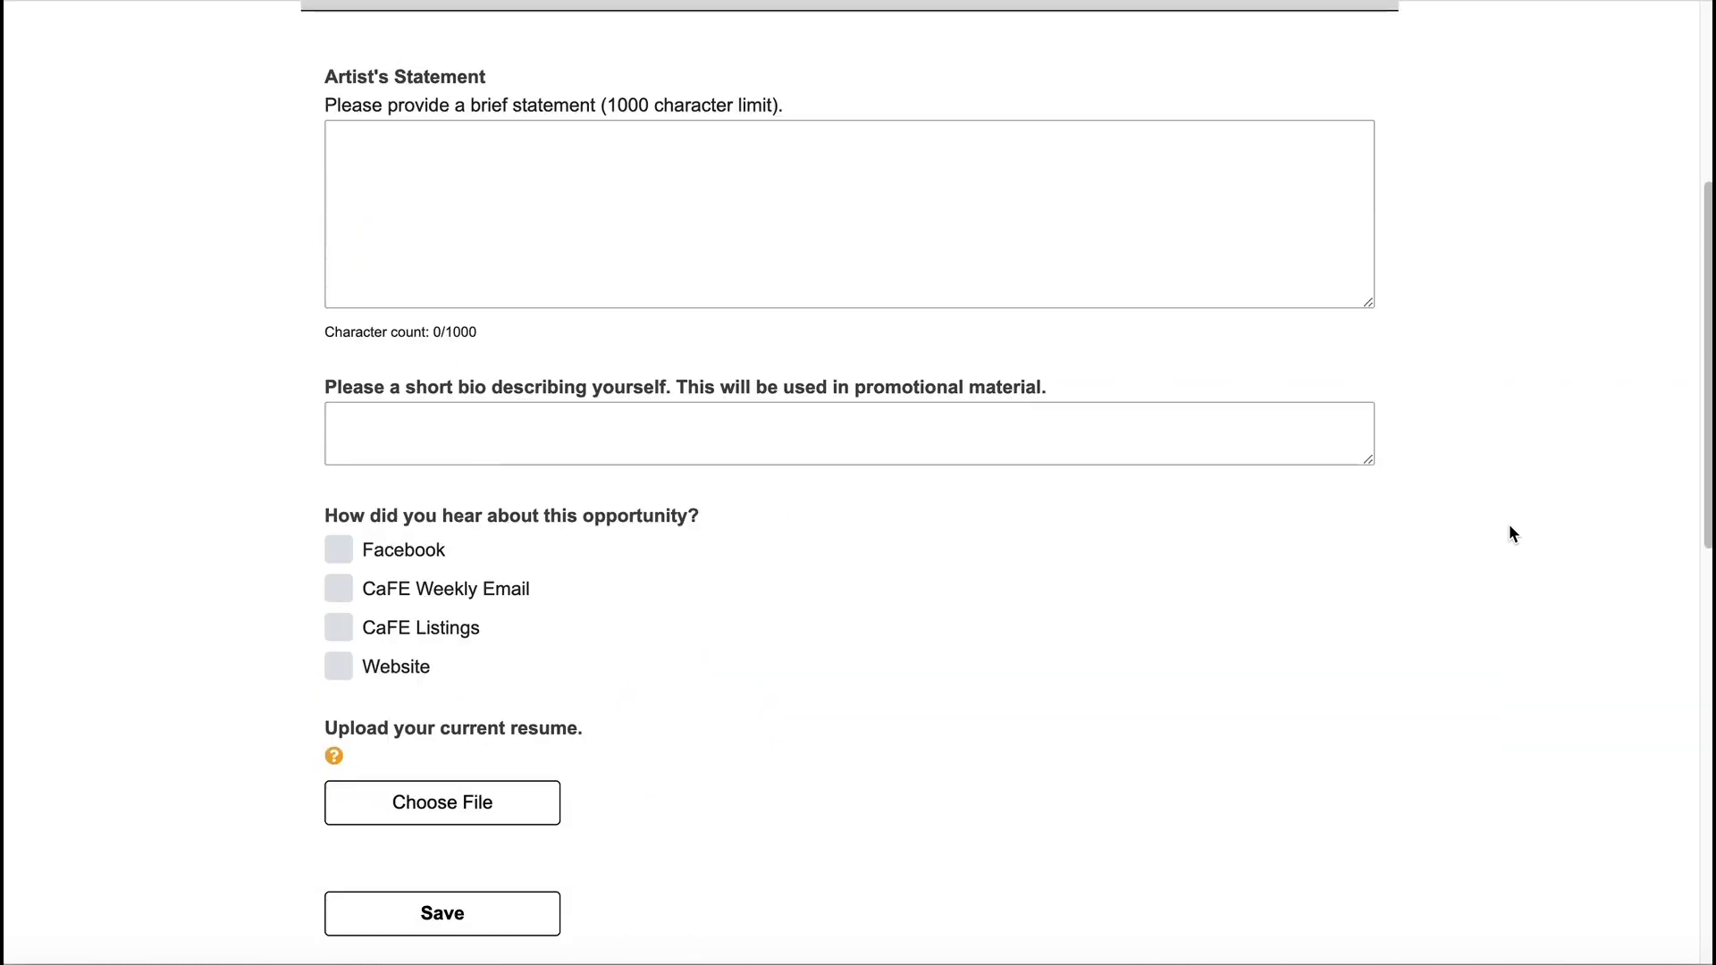
scroll(1509, 534, "down", 6)
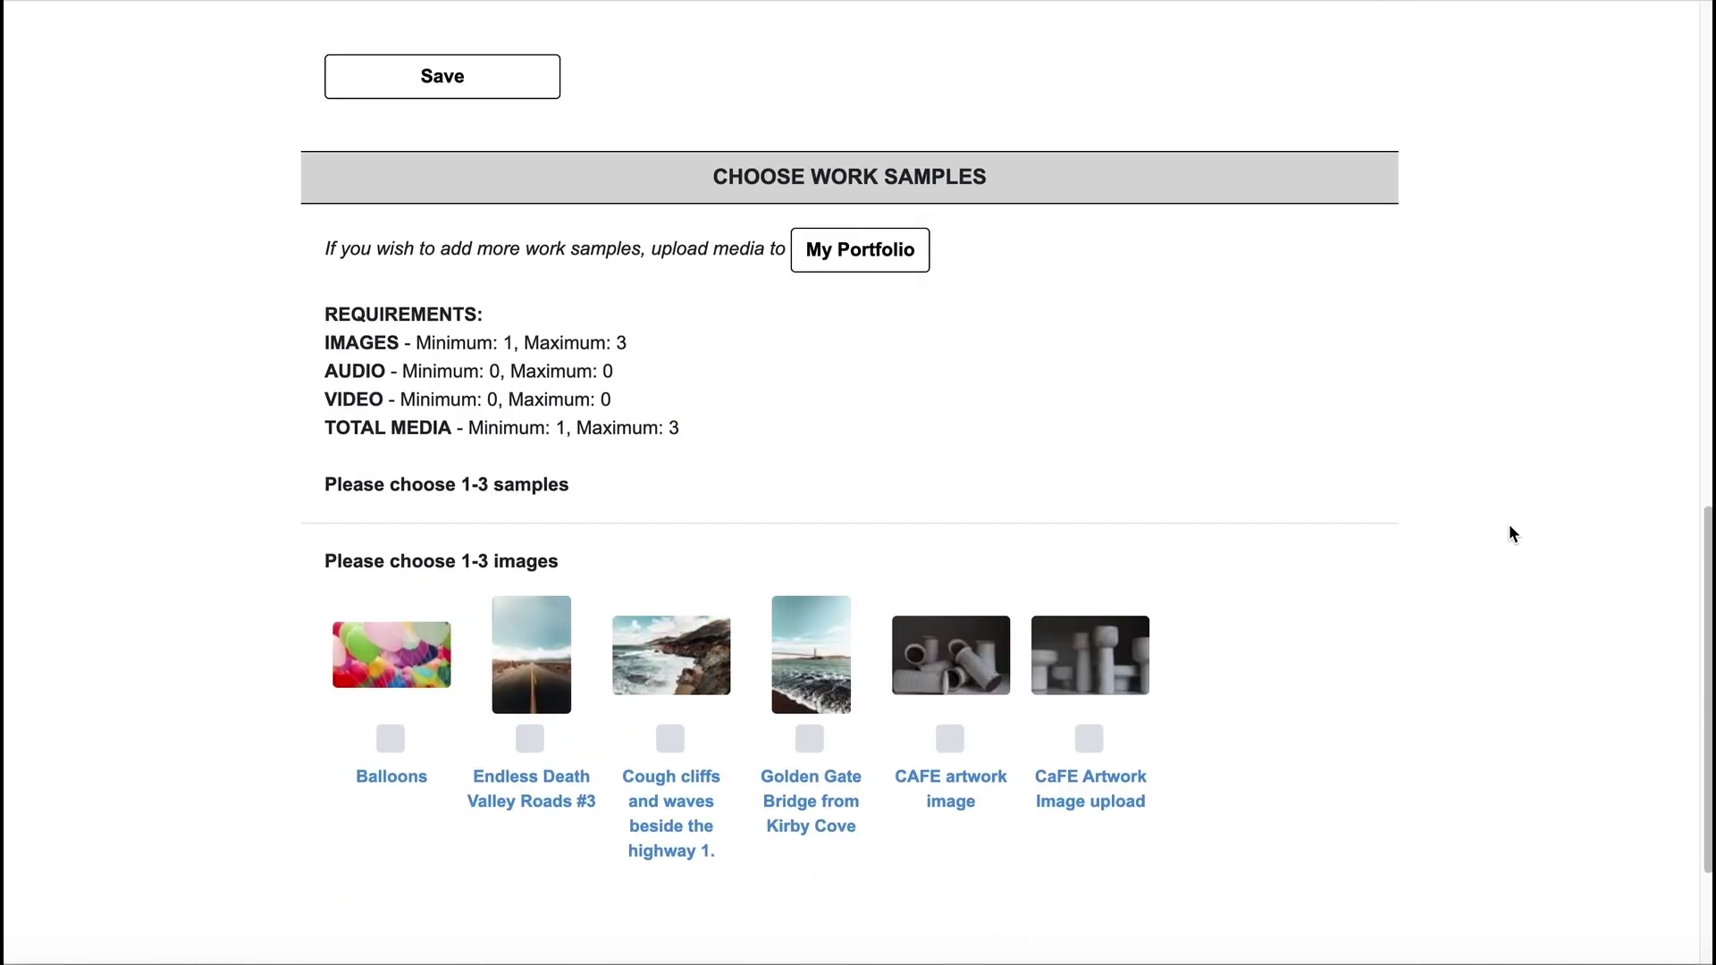
scroll(1508, 527, "up", 10)
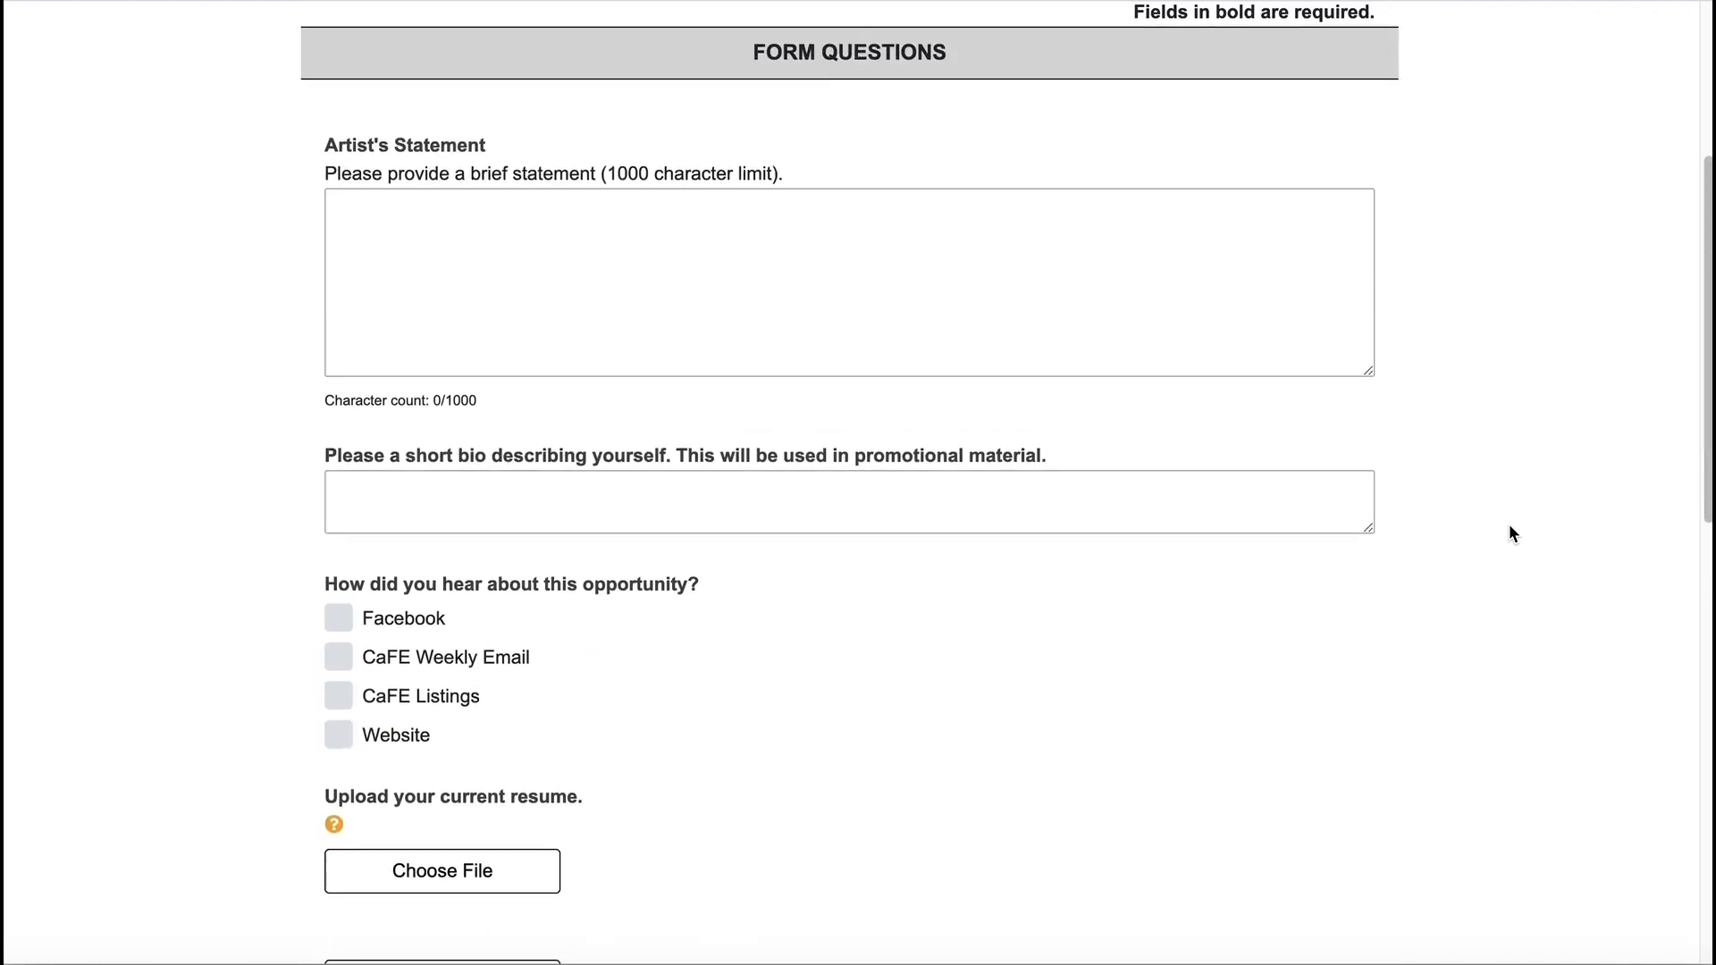
left_click(548, 203)
type("This is my artist statement.")
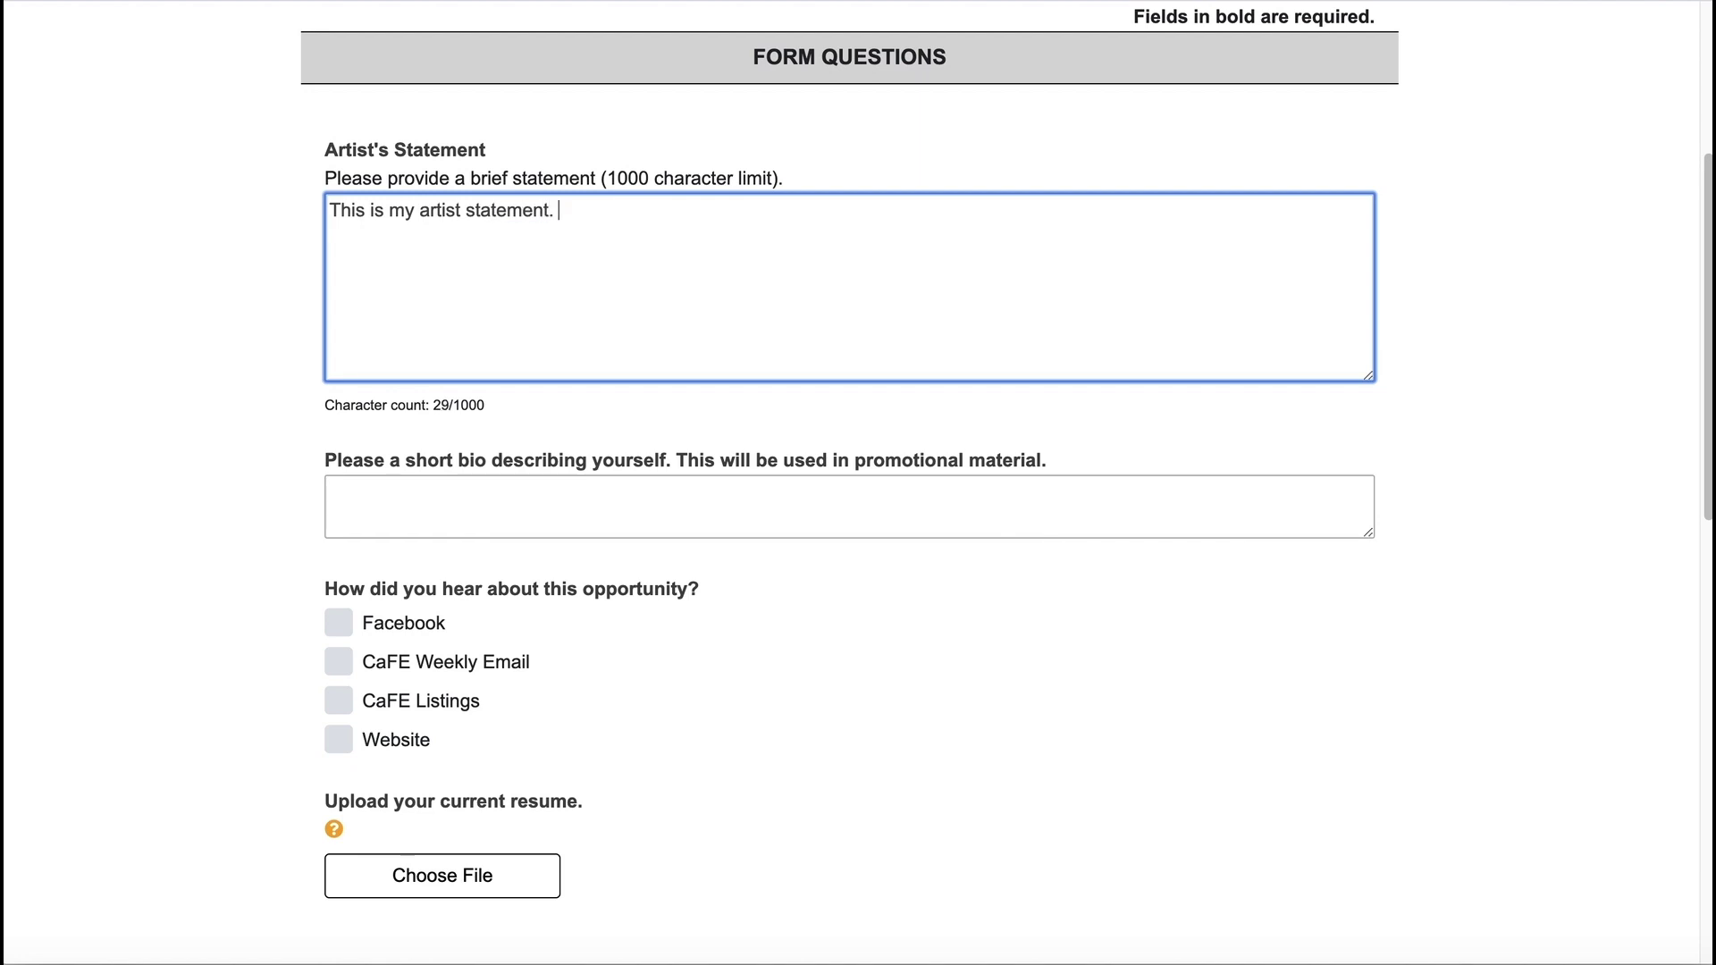
left_click(426, 491)
type("This my artist bio that can used for promotional purposes.")
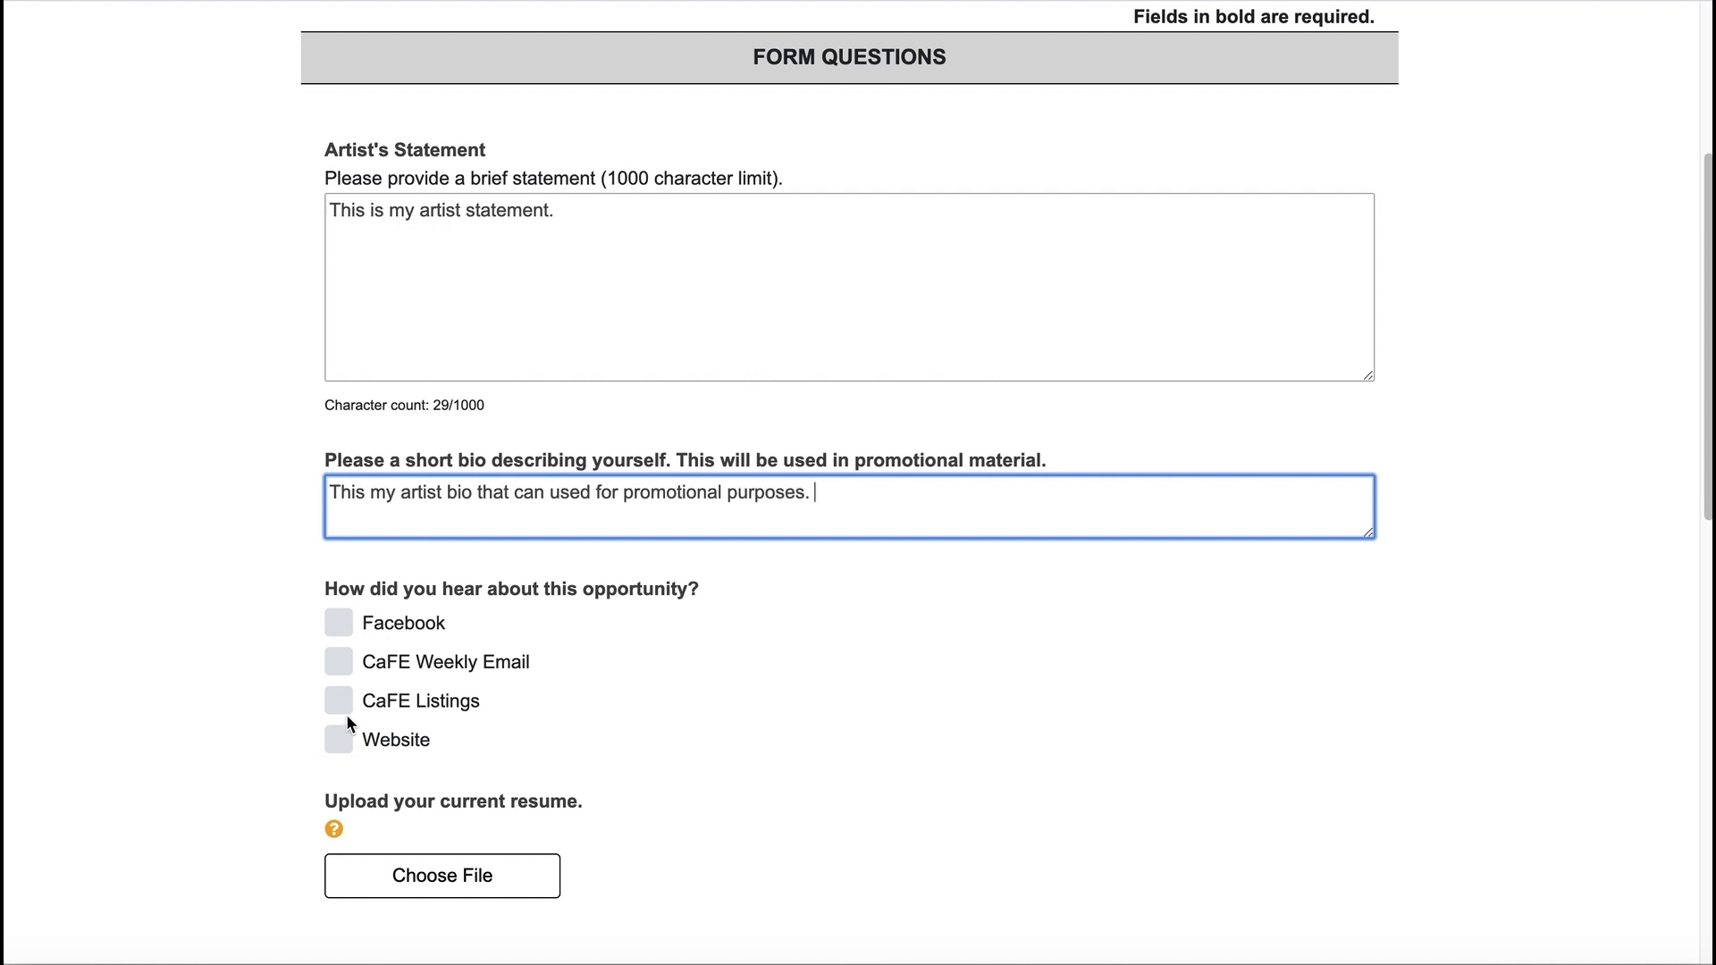
- Tick CaFE Weekly Email and CaFE Listings, and attach CaFE Sample Resume.pdf as the resume
left_click(339, 661)
left_click(339, 700)
scroll(845, 755, "down", 2)
scroll(843, 757, "down", 3)
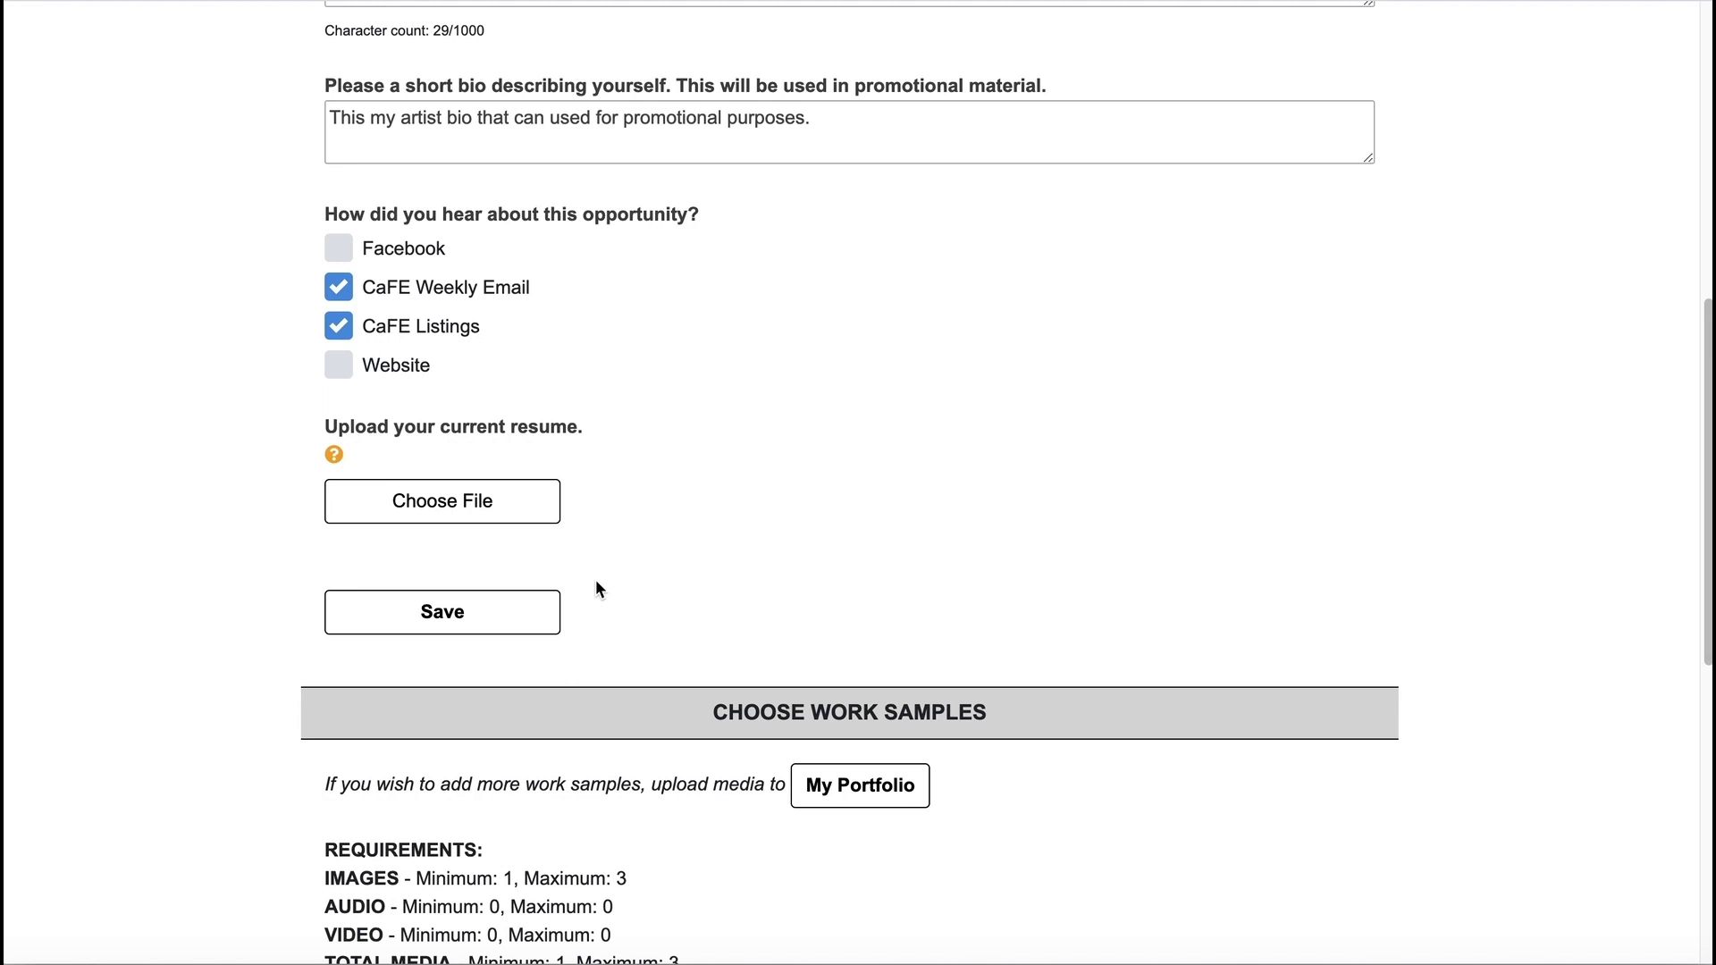
left_click(534, 508)
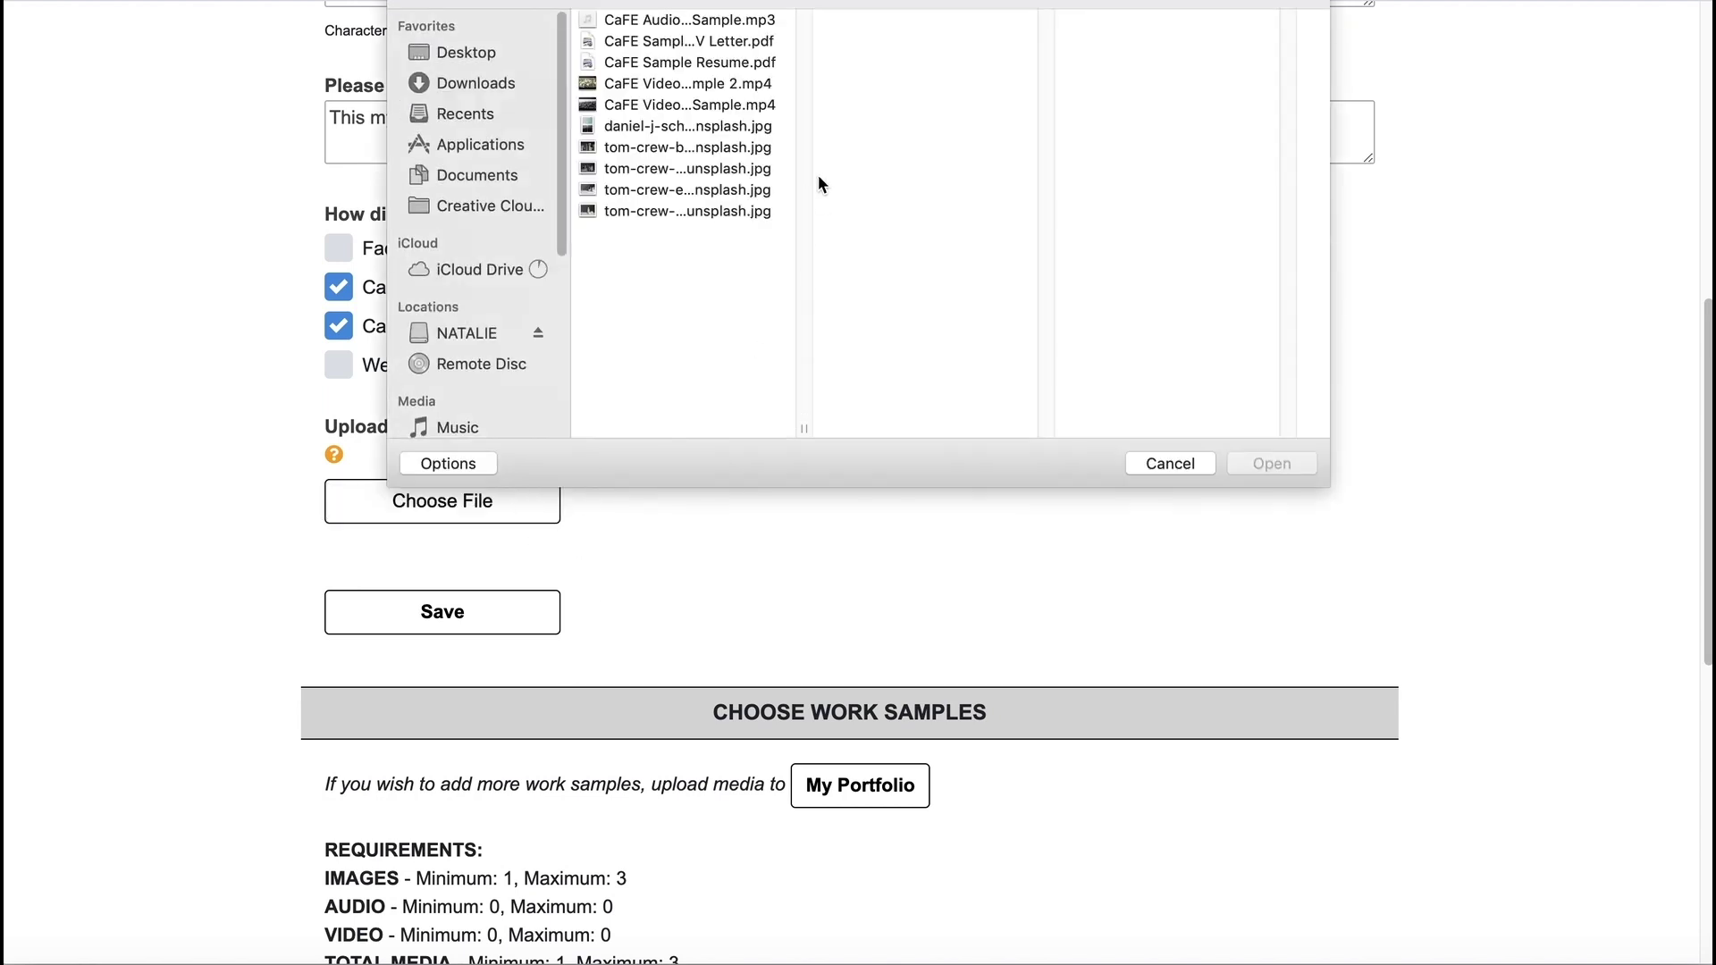
left_click(742, 62)
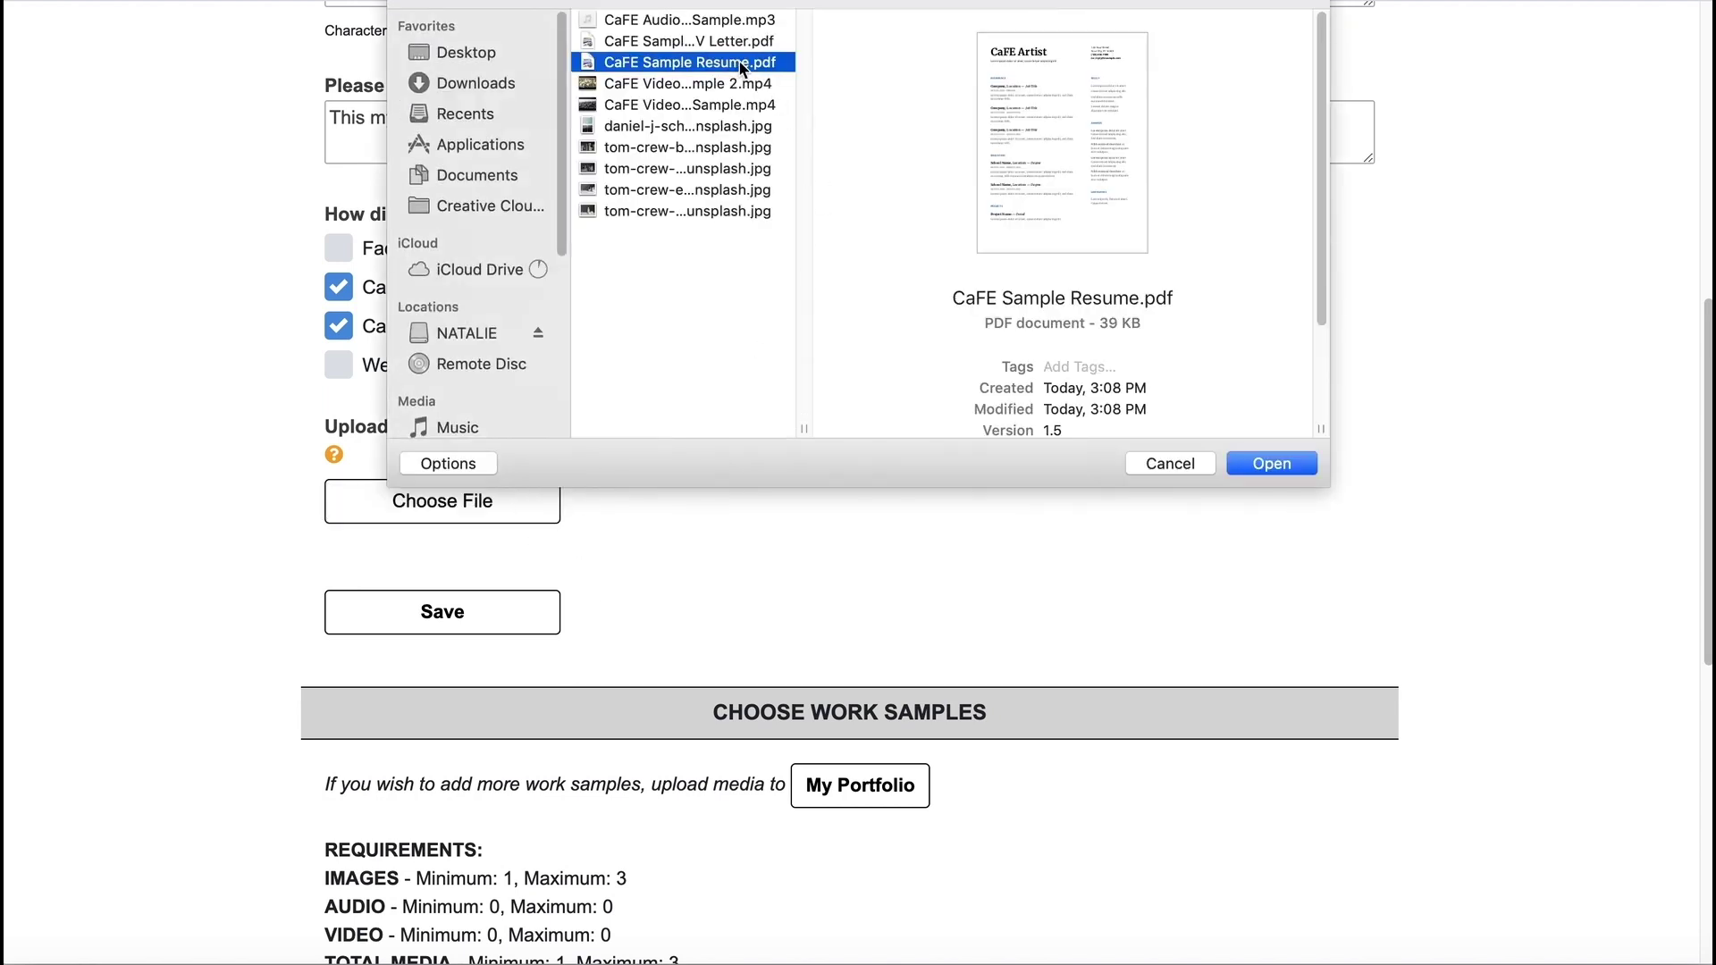
left_click(1271, 464)
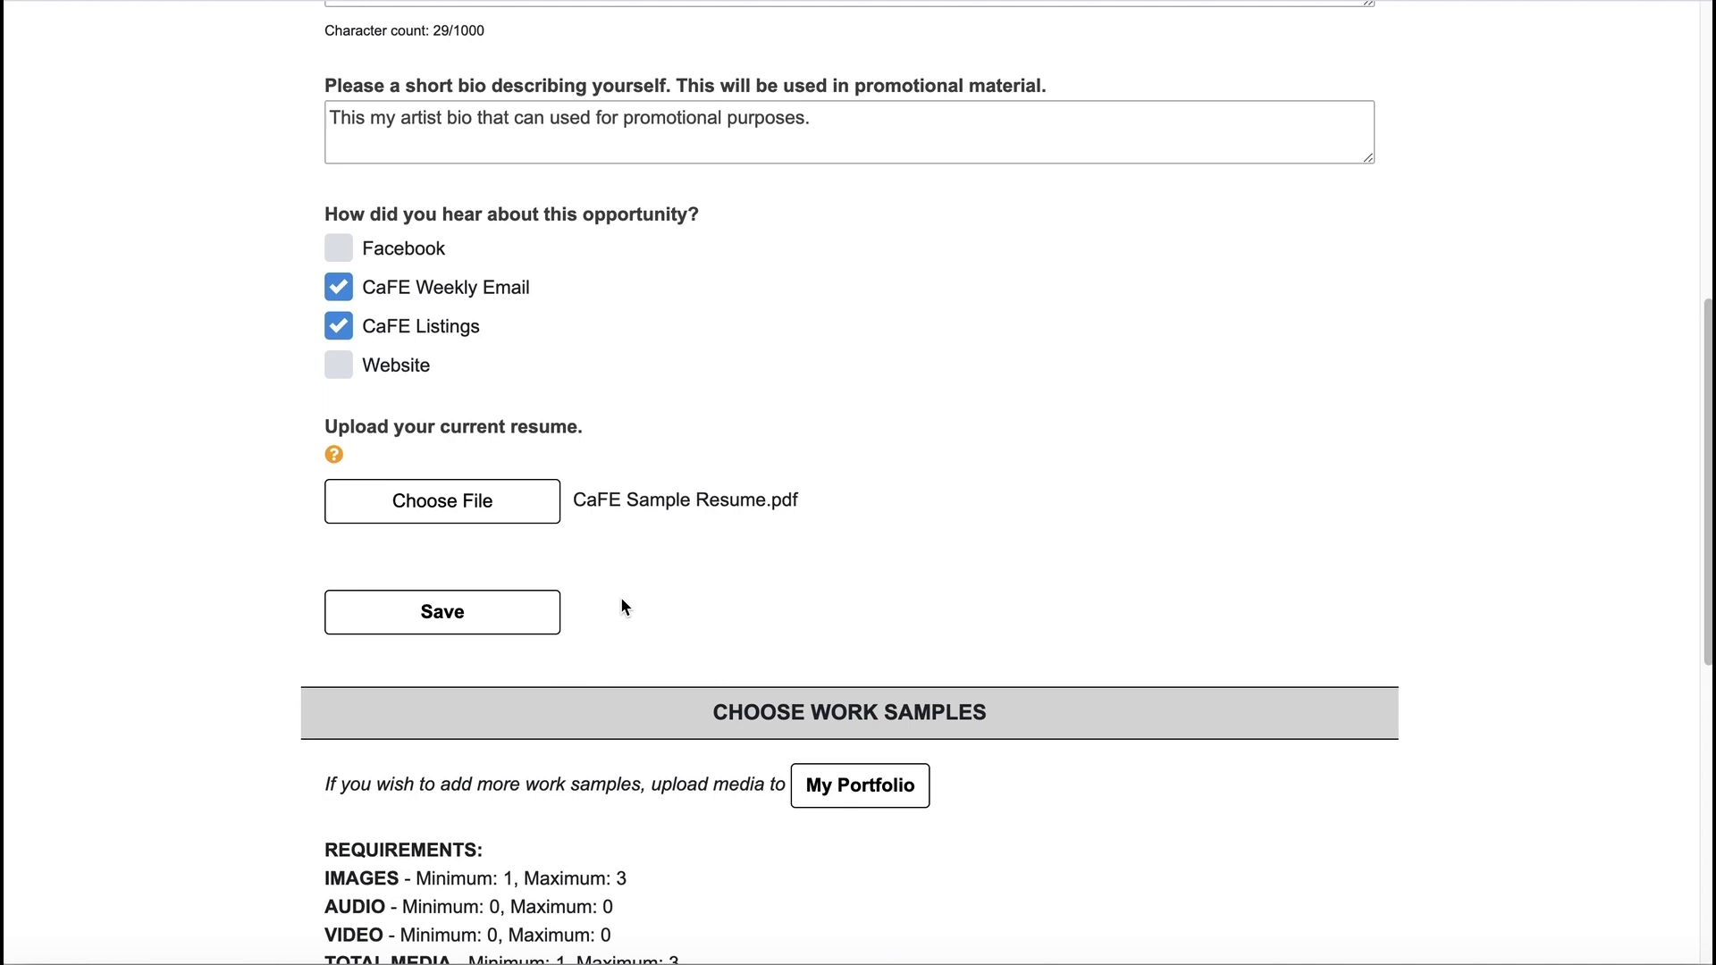
- Check the allowed resume file formats in the help popup, then save the answers and resume
left_click(337, 455)
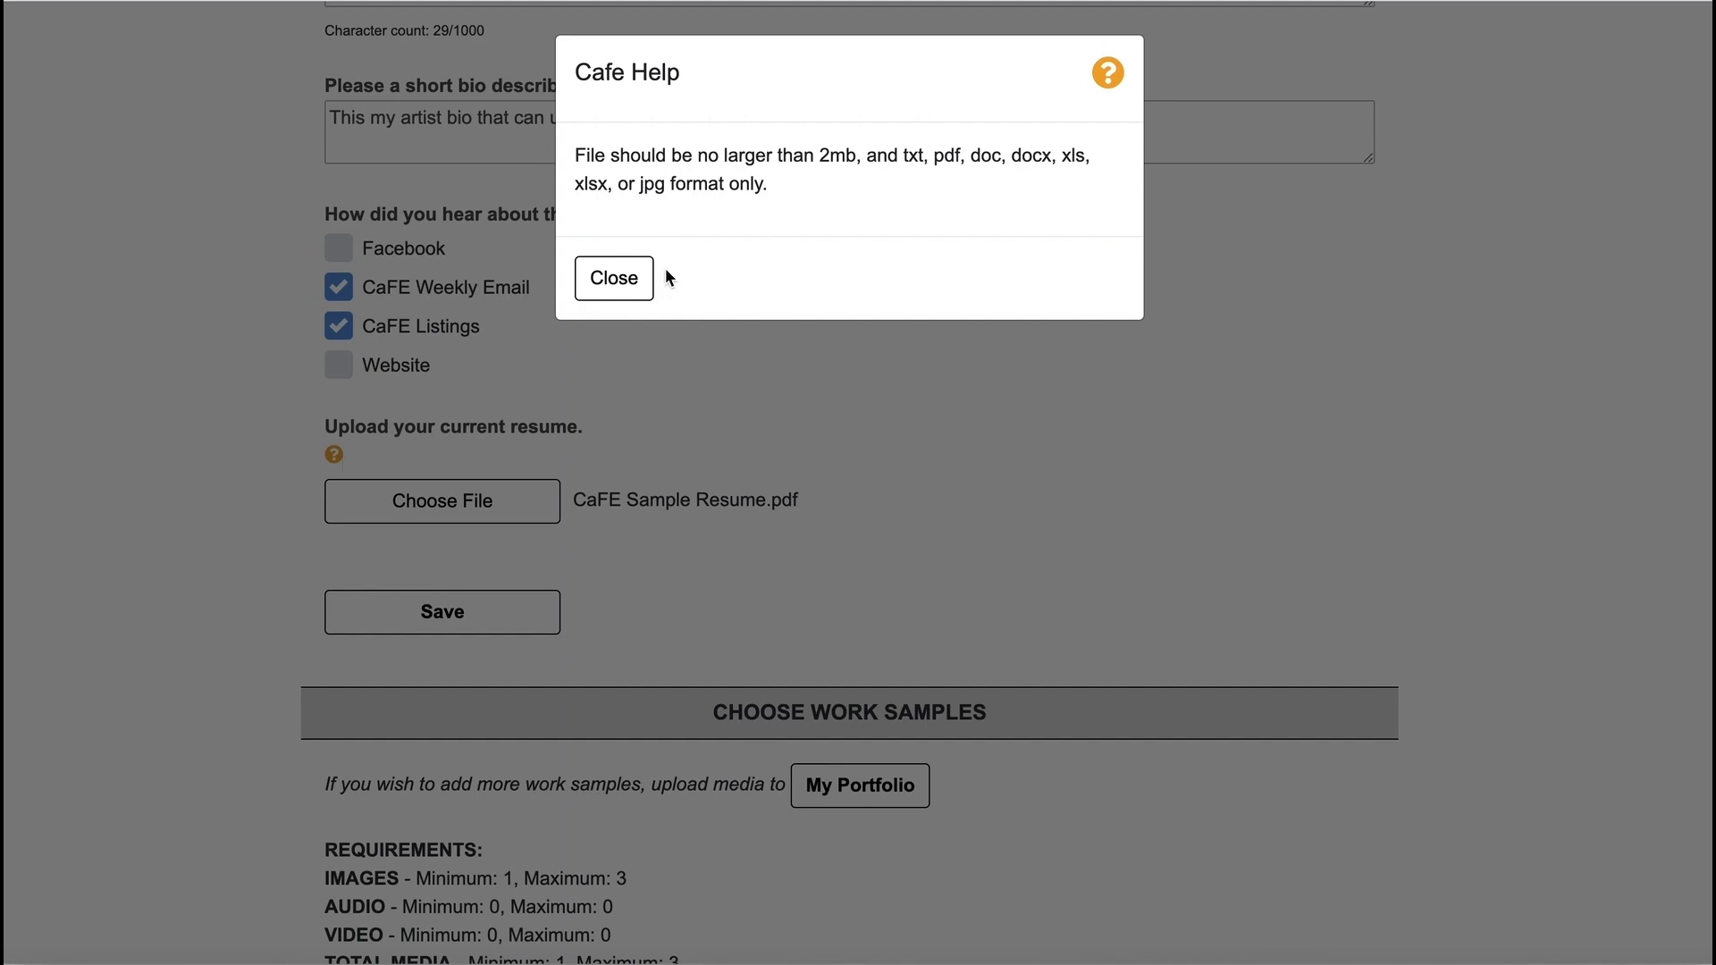
left_click(635, 281)
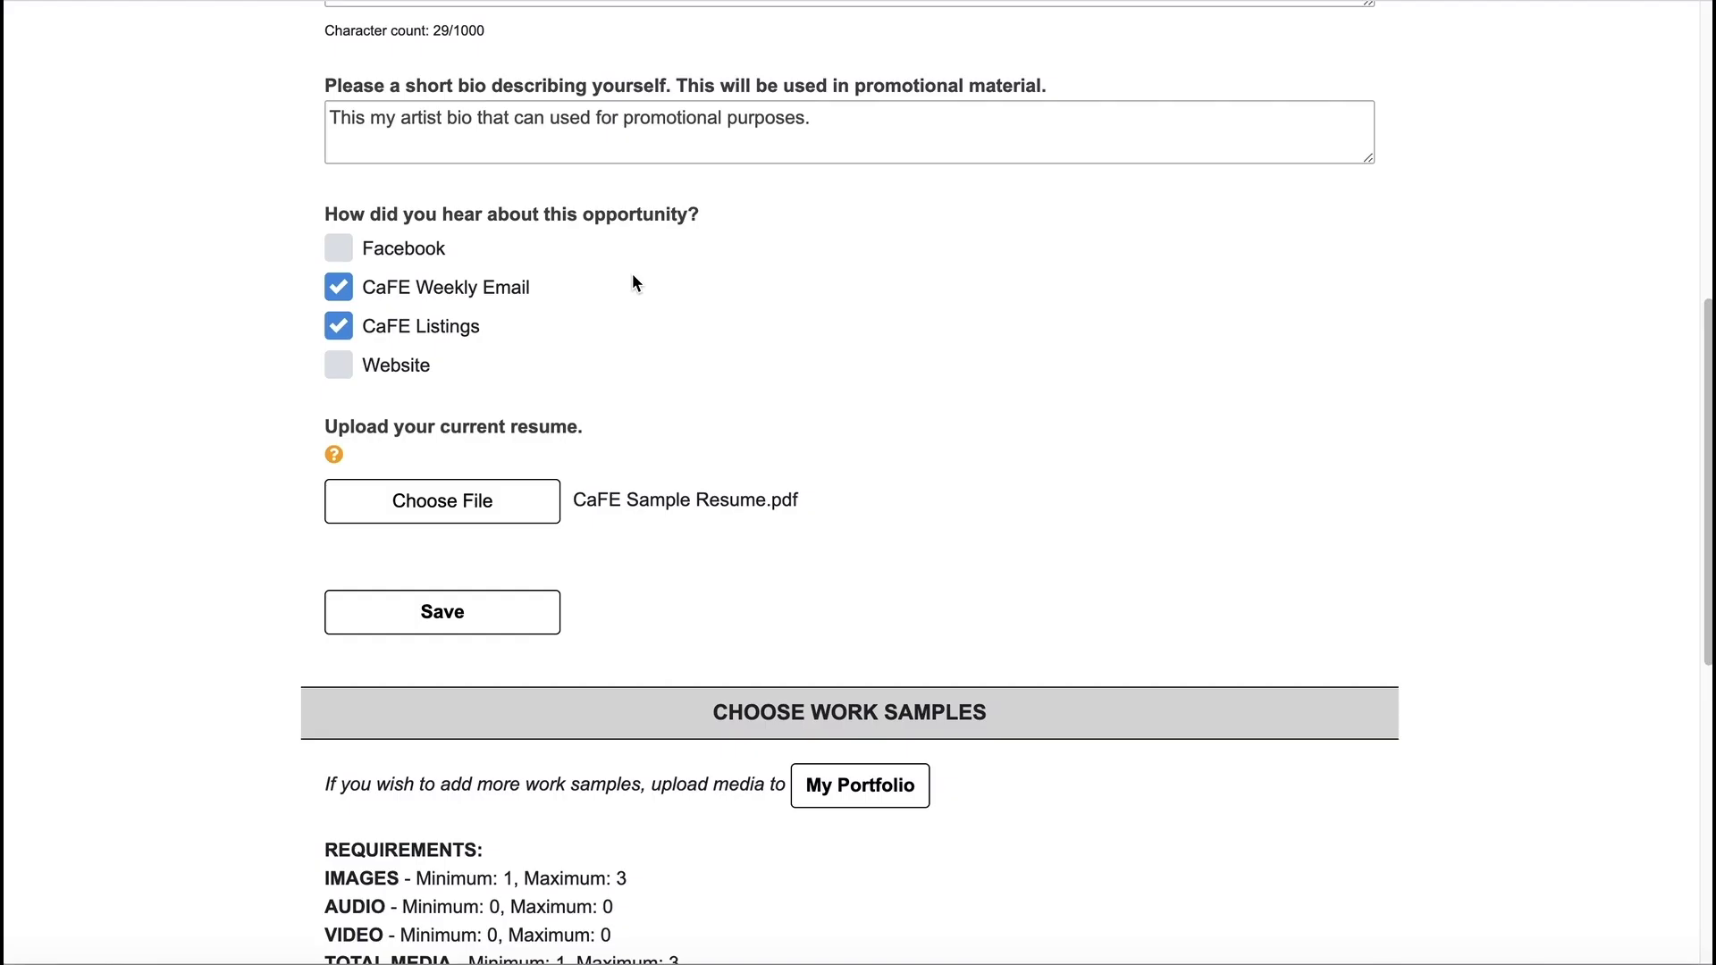
left_click(504, 617)
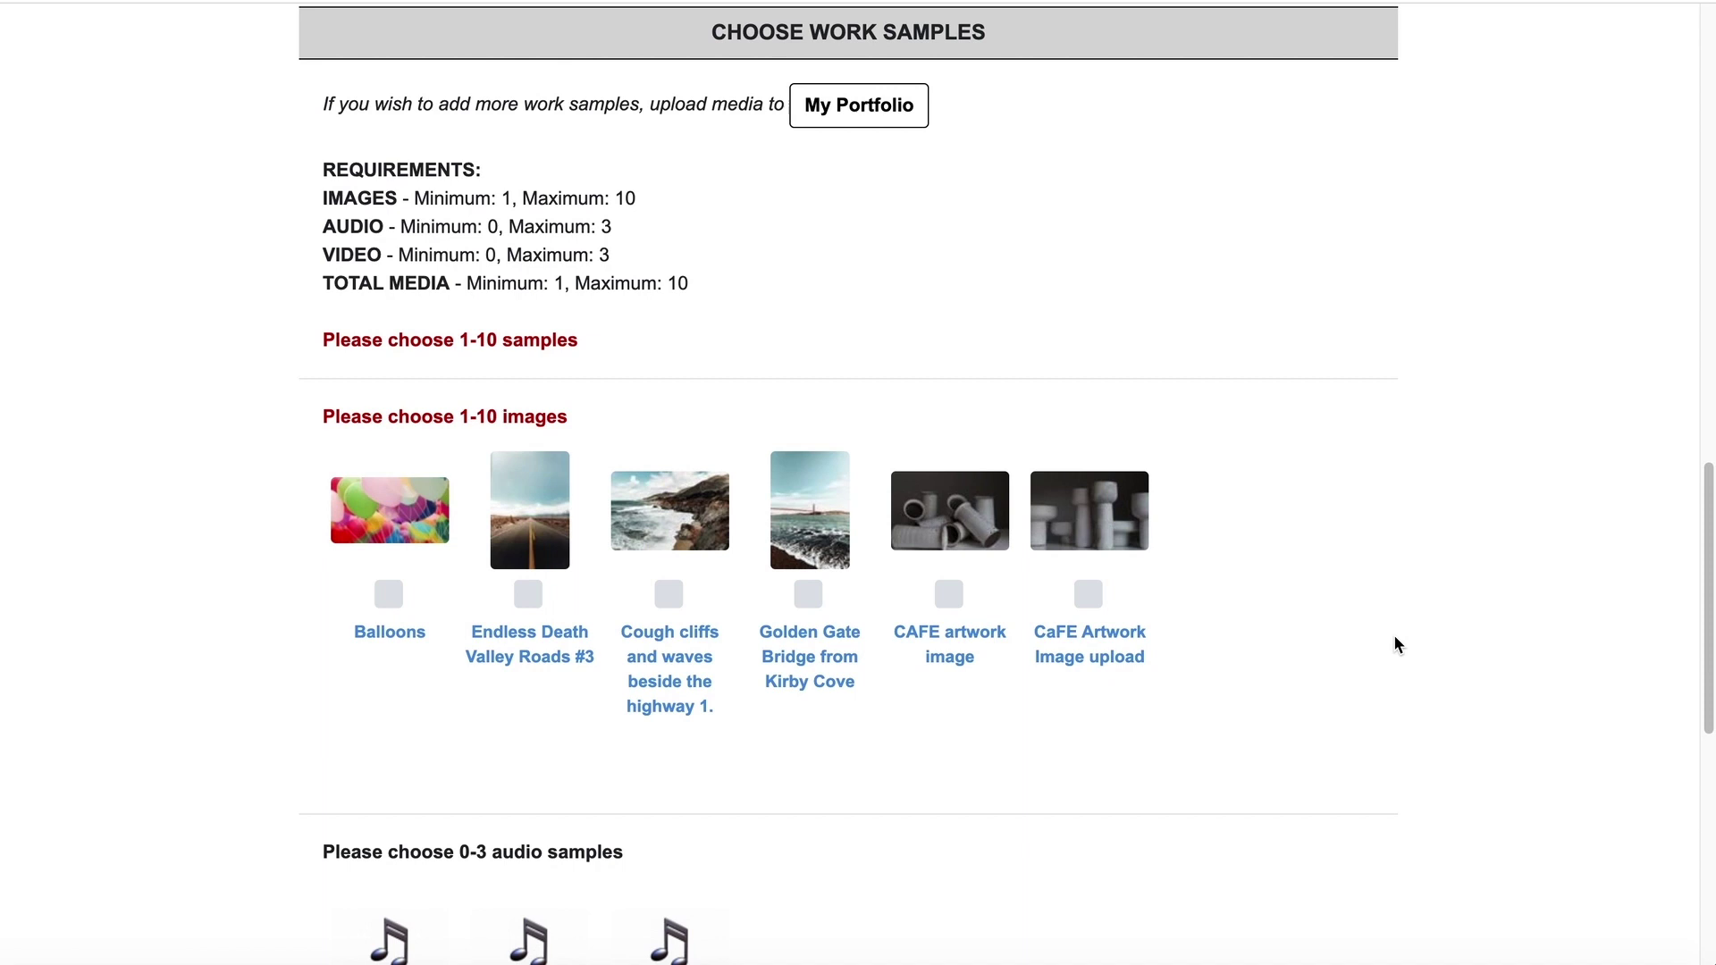
left_click(534, 536)
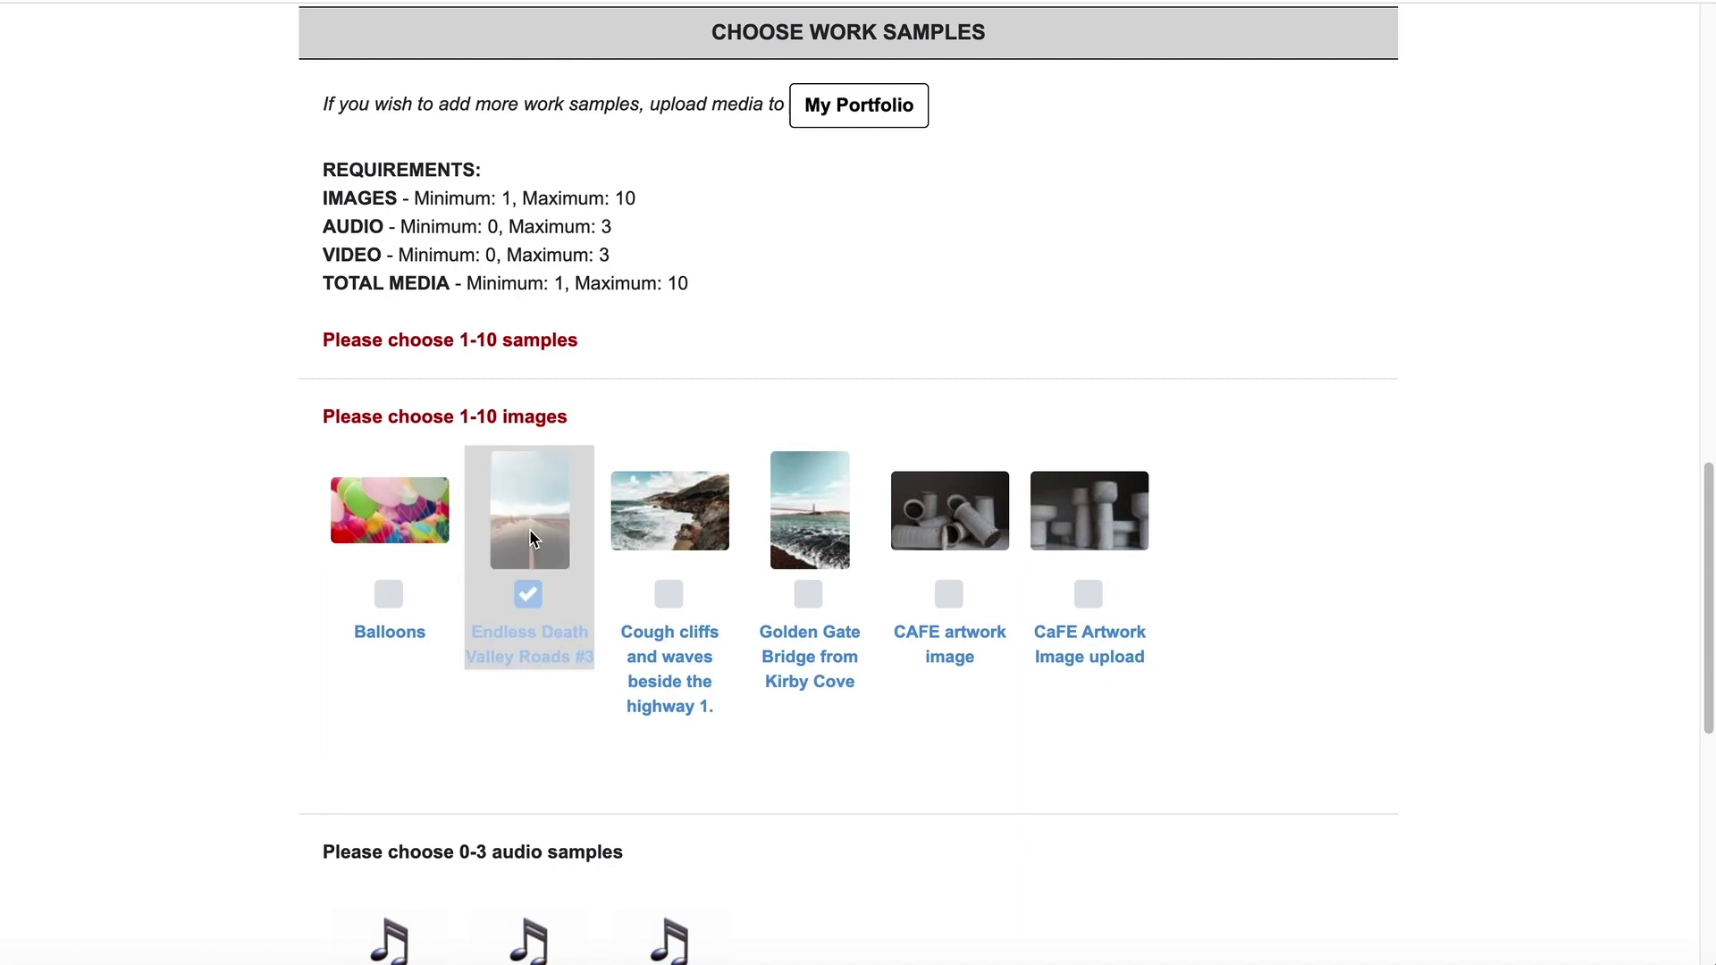
left_click(670, 594)
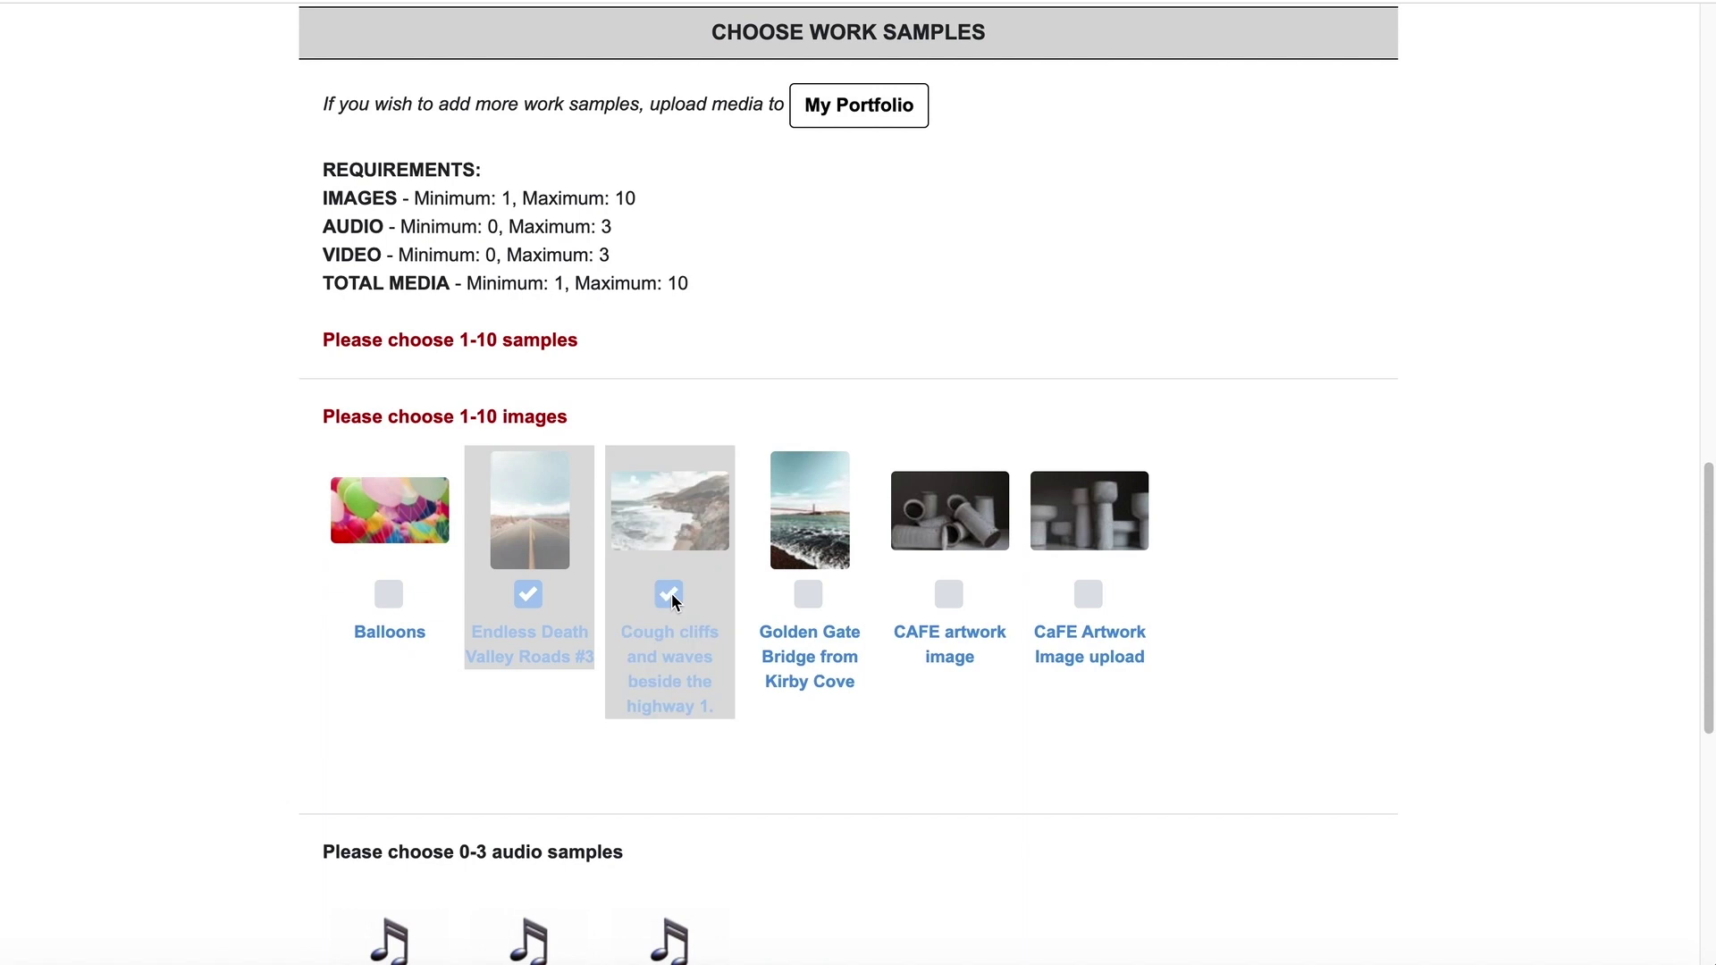
left_click(838, 683)
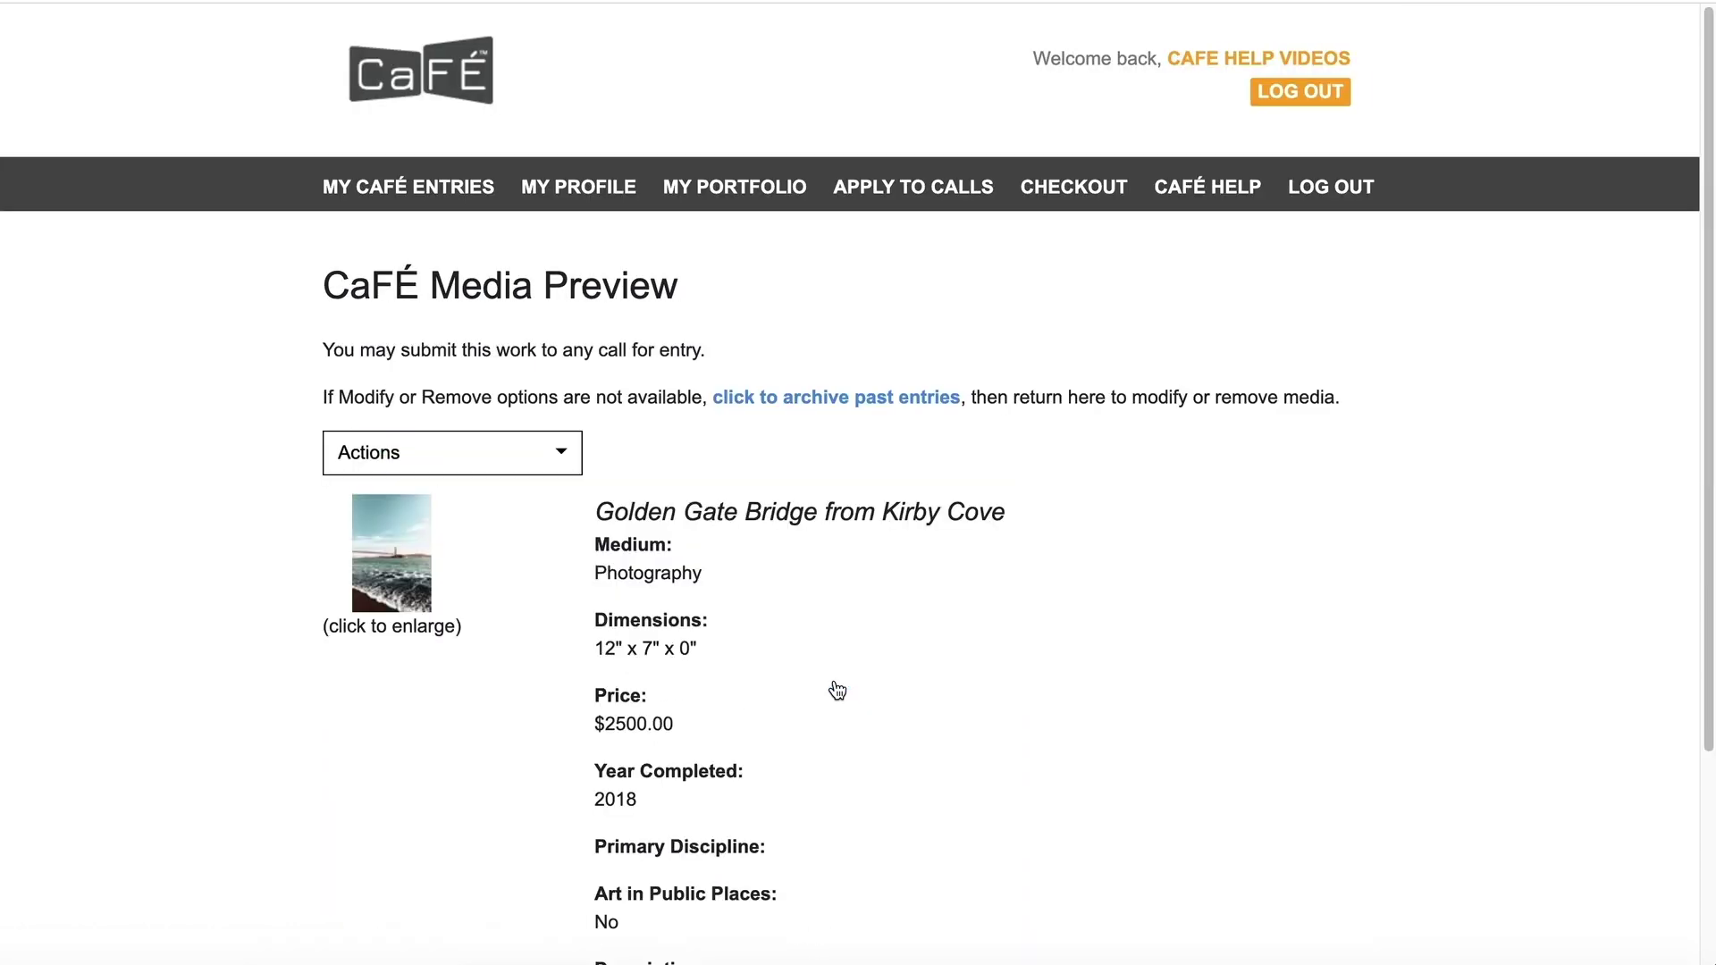
scroll(837, 690, "down", 3)
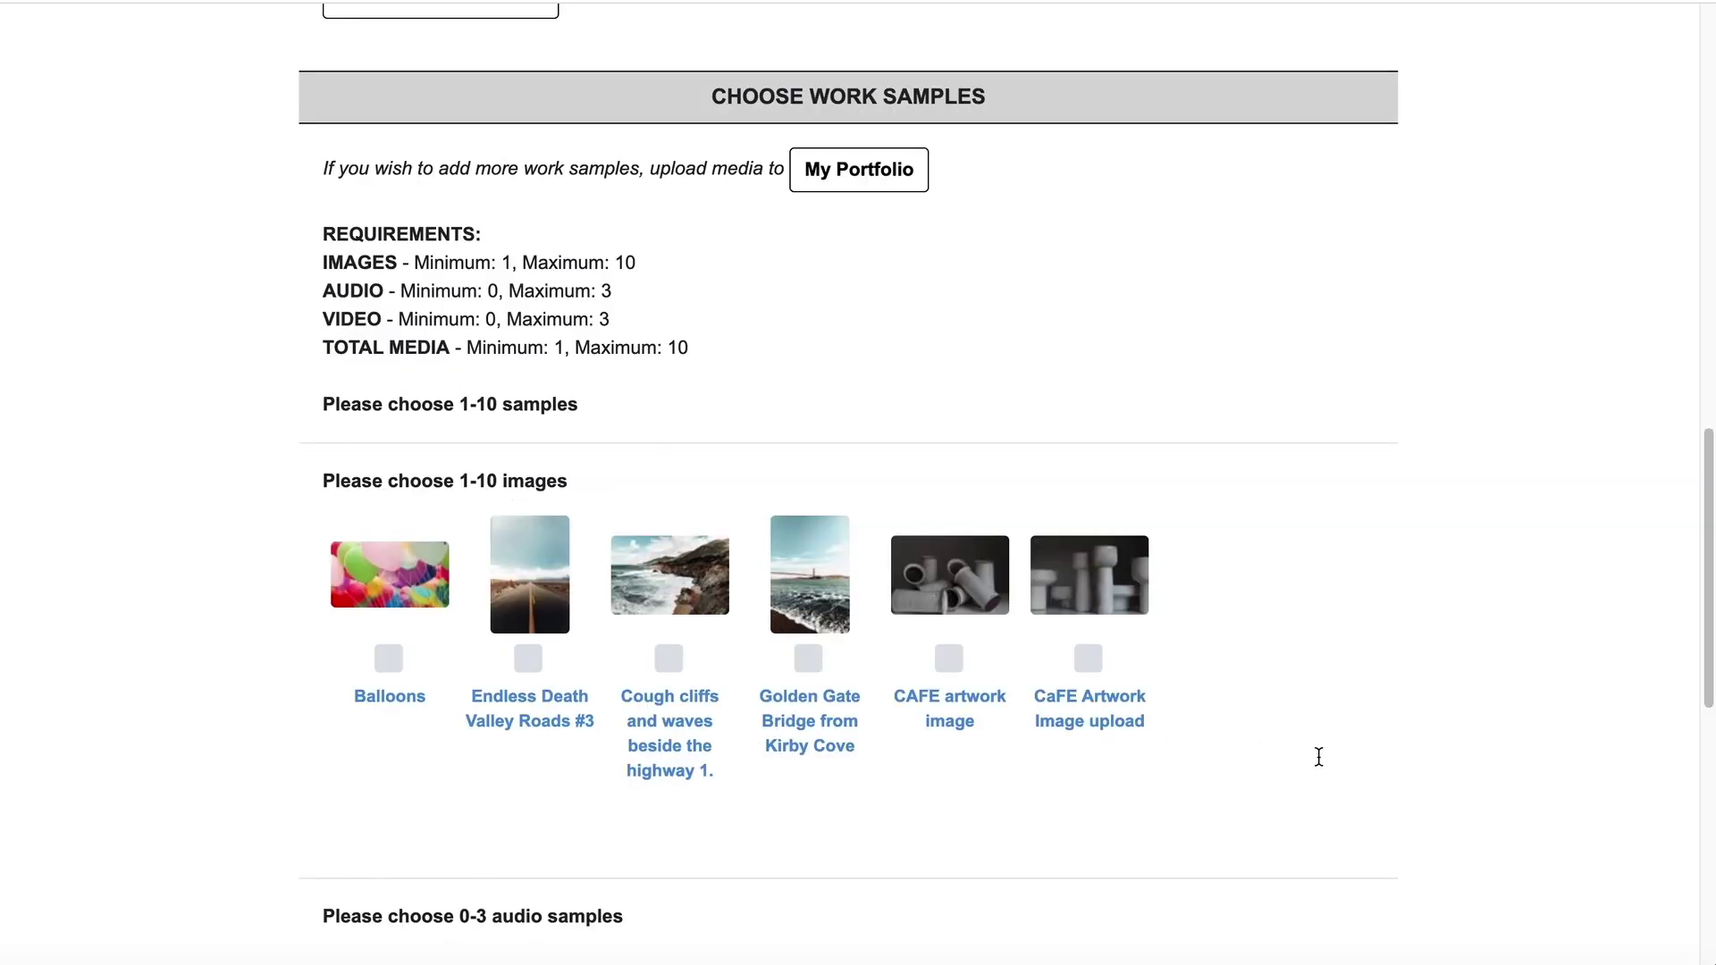
- Select Endless Death Valley Roads #3, Cough cliffs and Golden Gate Bridge as image samples
scroll(1340, 773, "down", 1)
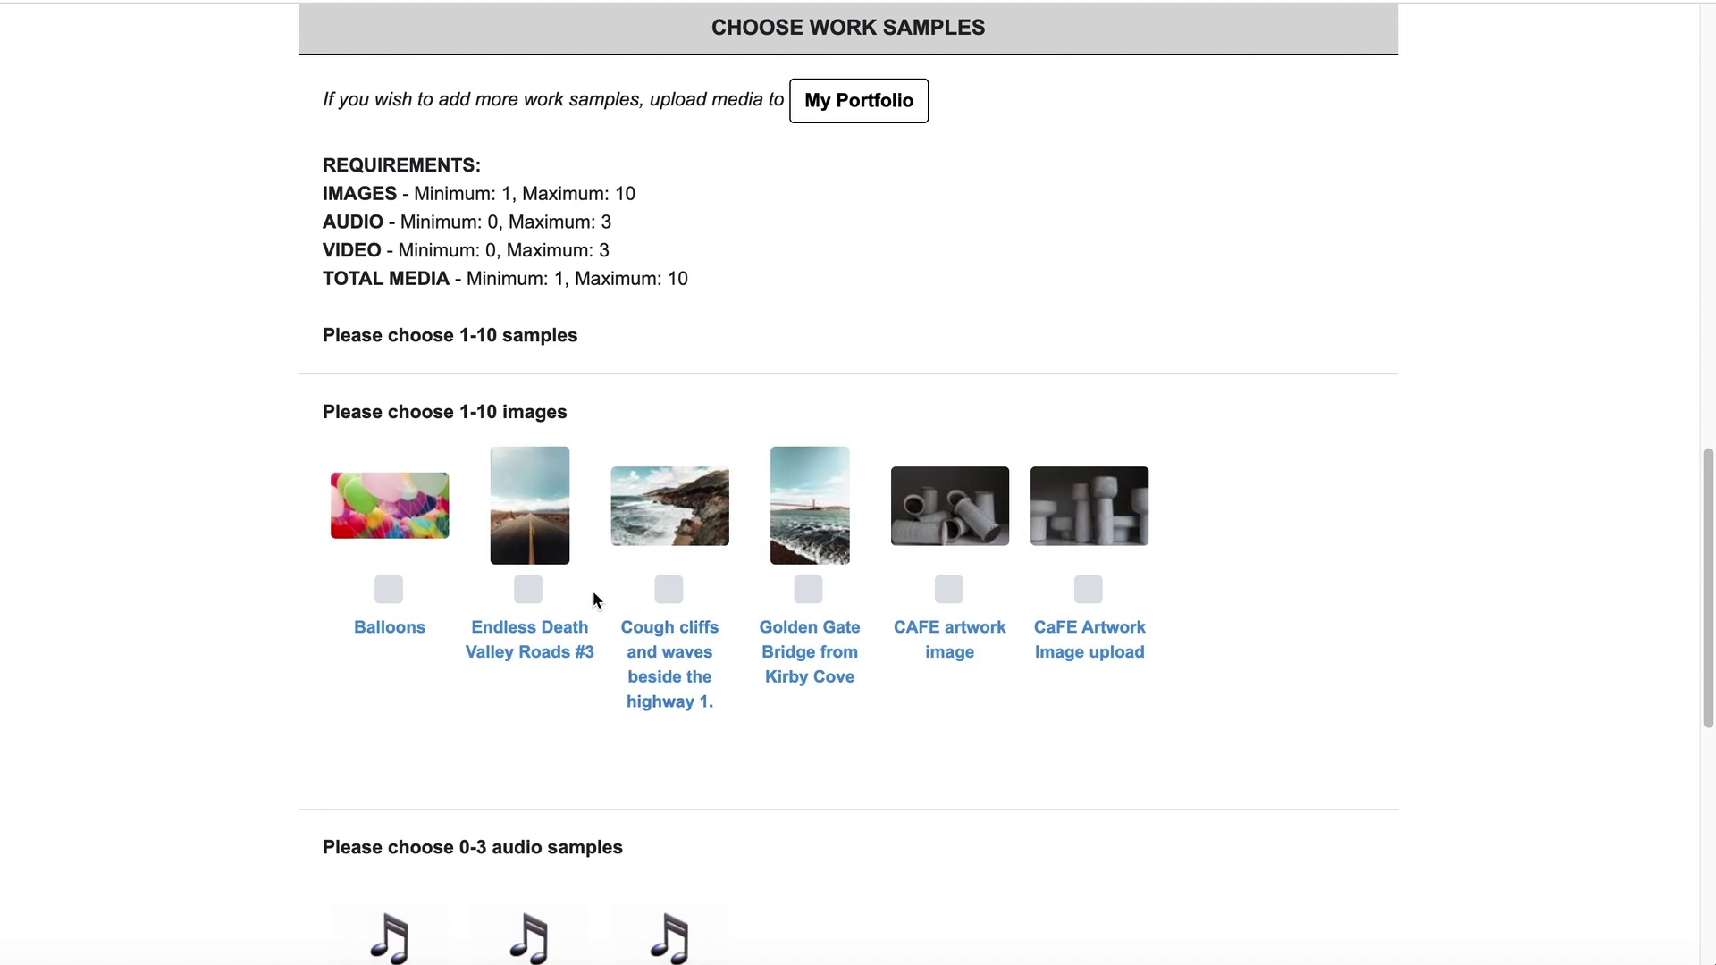
left_click(533, 540)
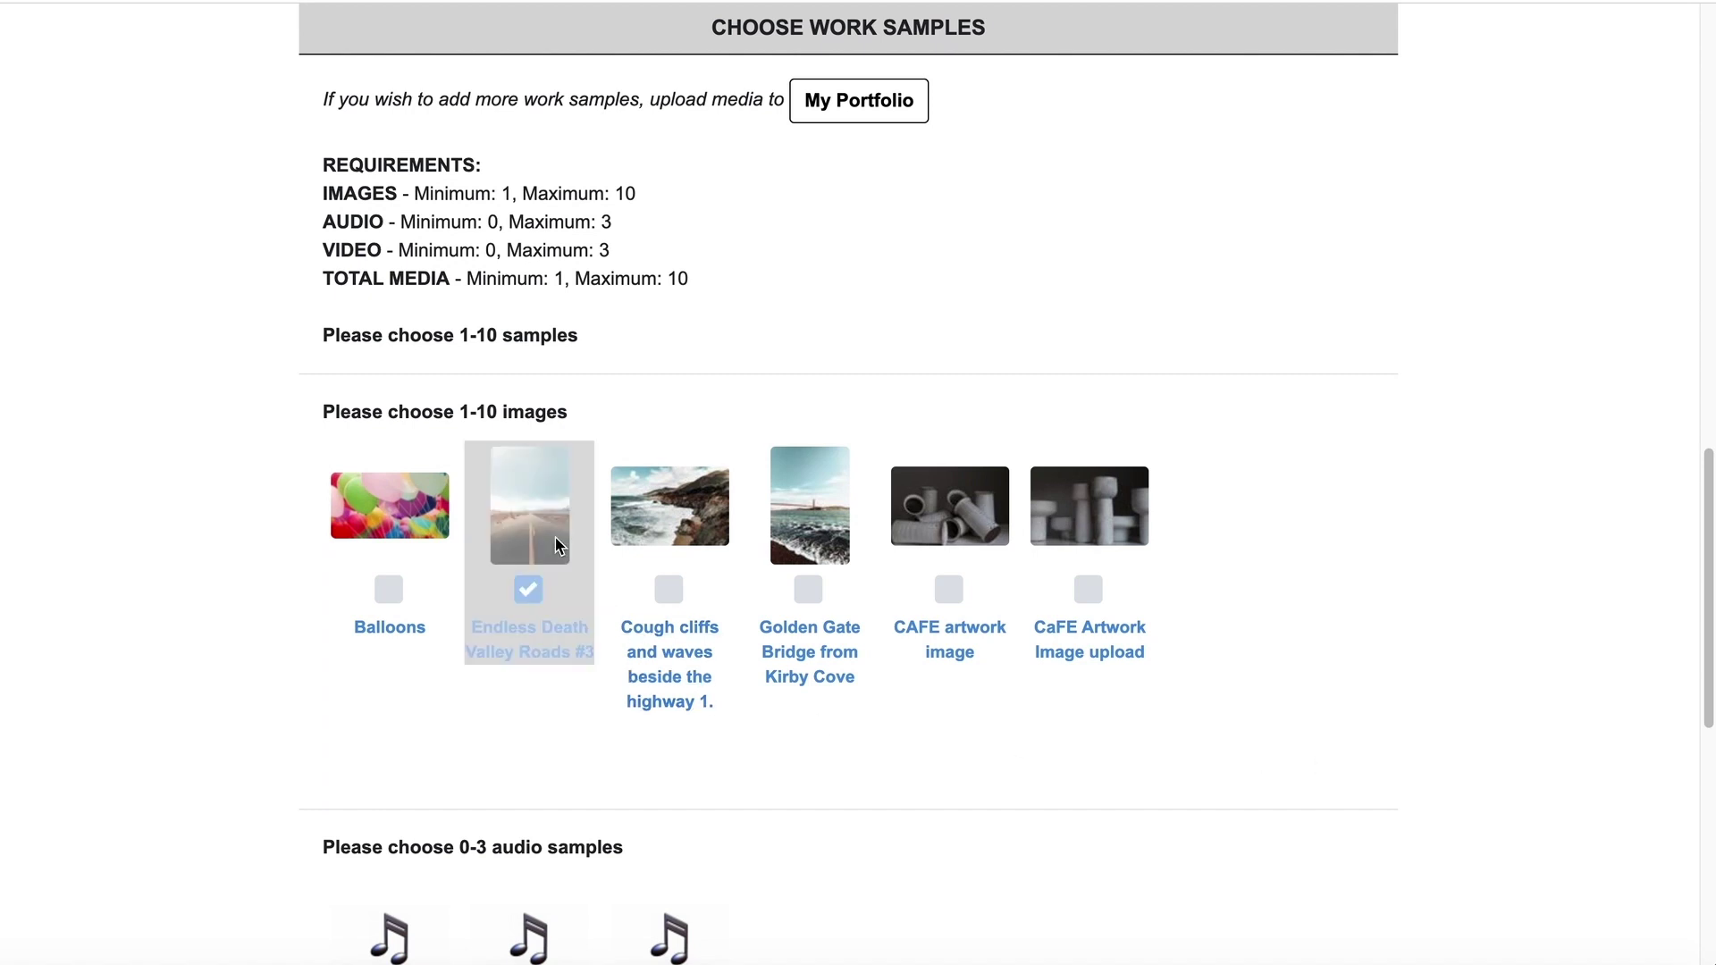
left_click(668, 590)
left_click(807, 591)
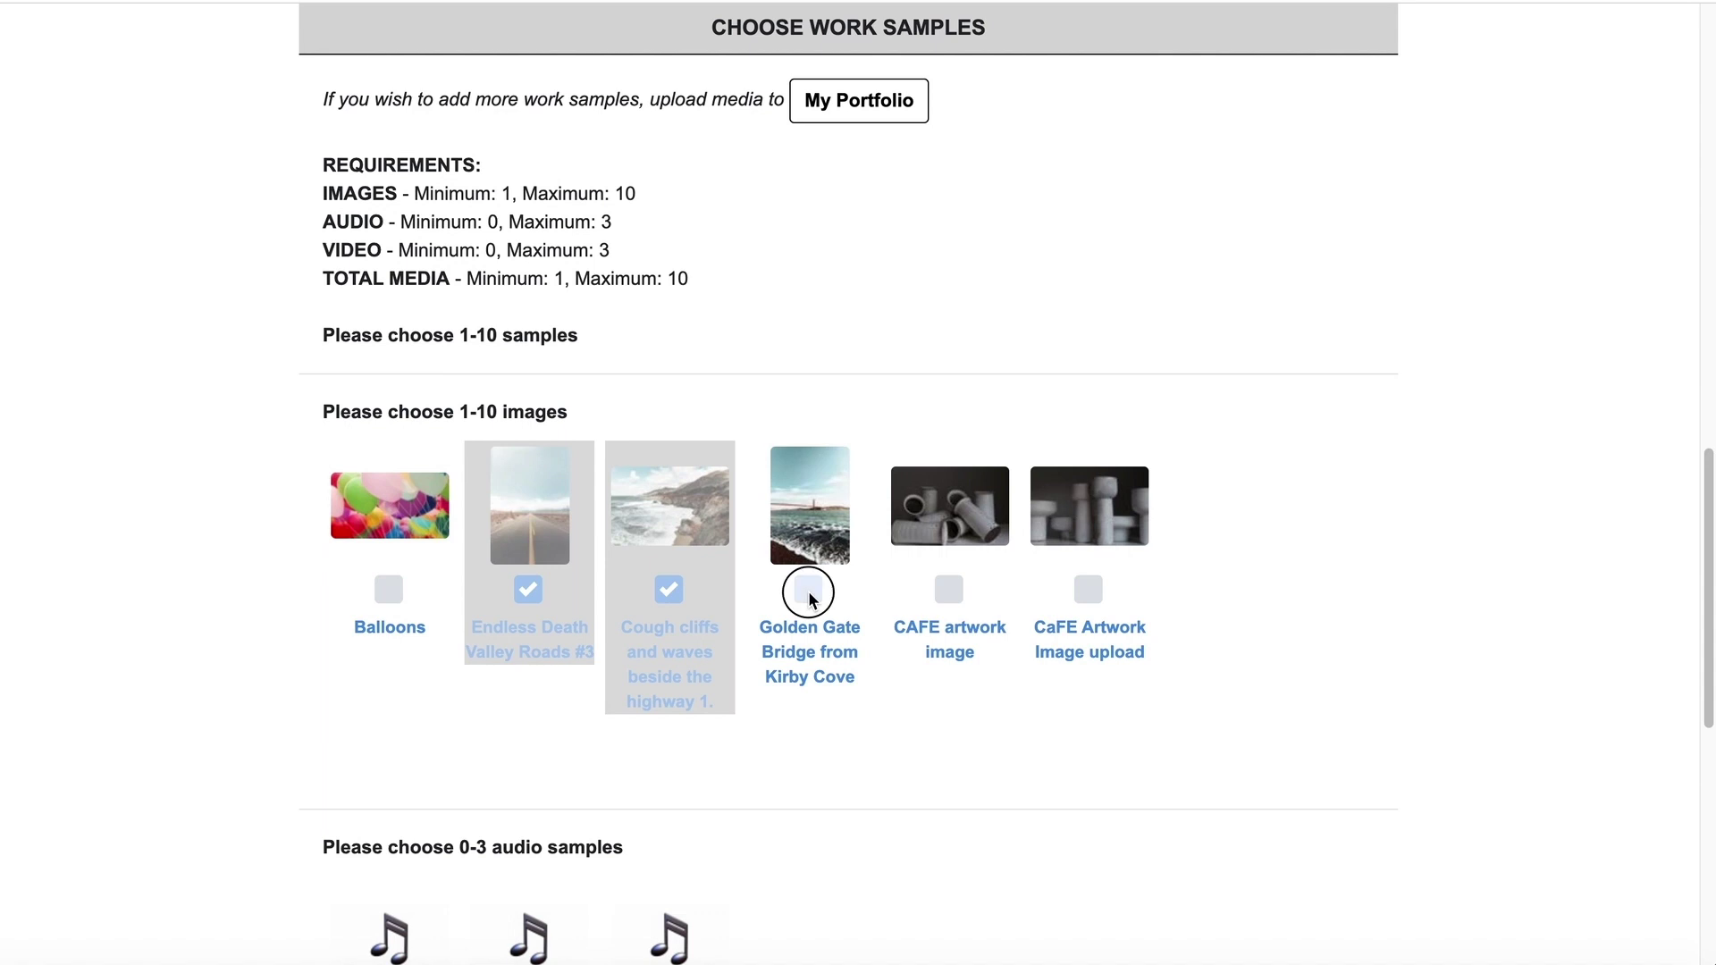
- Add the third CaFE Audio Sample and the CAFE Video Sample, then save the application
scroll(808, 595, "down", 6)
left_click(668, 483)
scroll(902, 668, "down", 2)
left_click(527, 737)
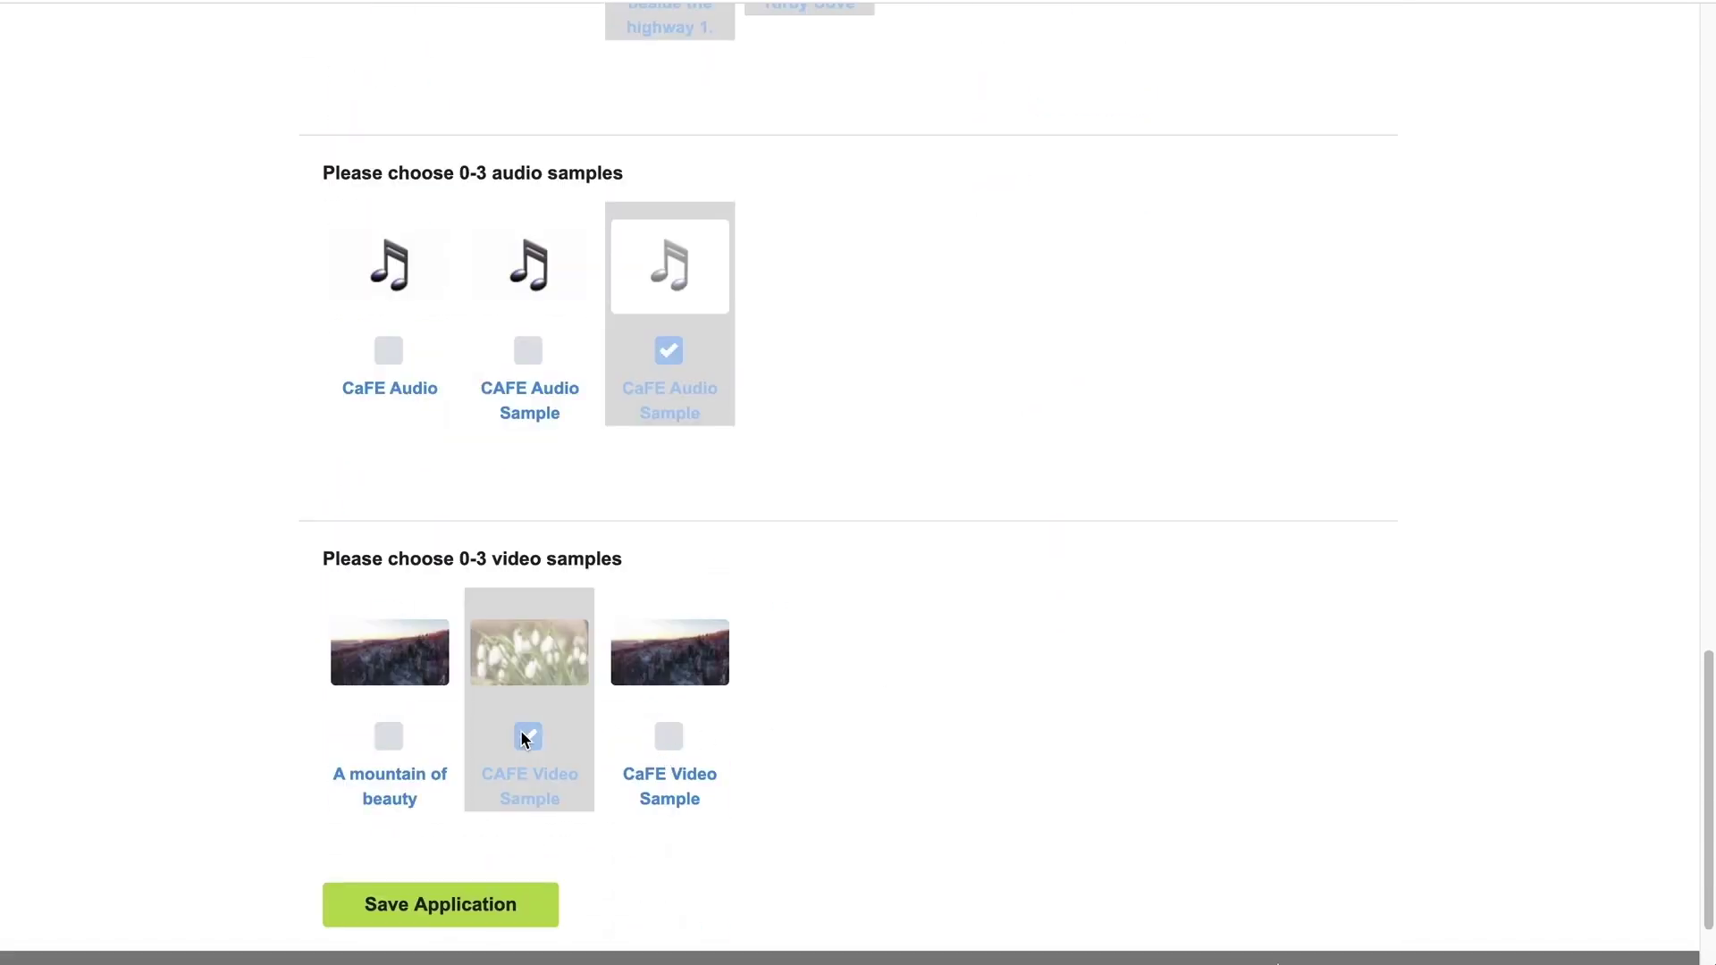
left_click(478, 898)
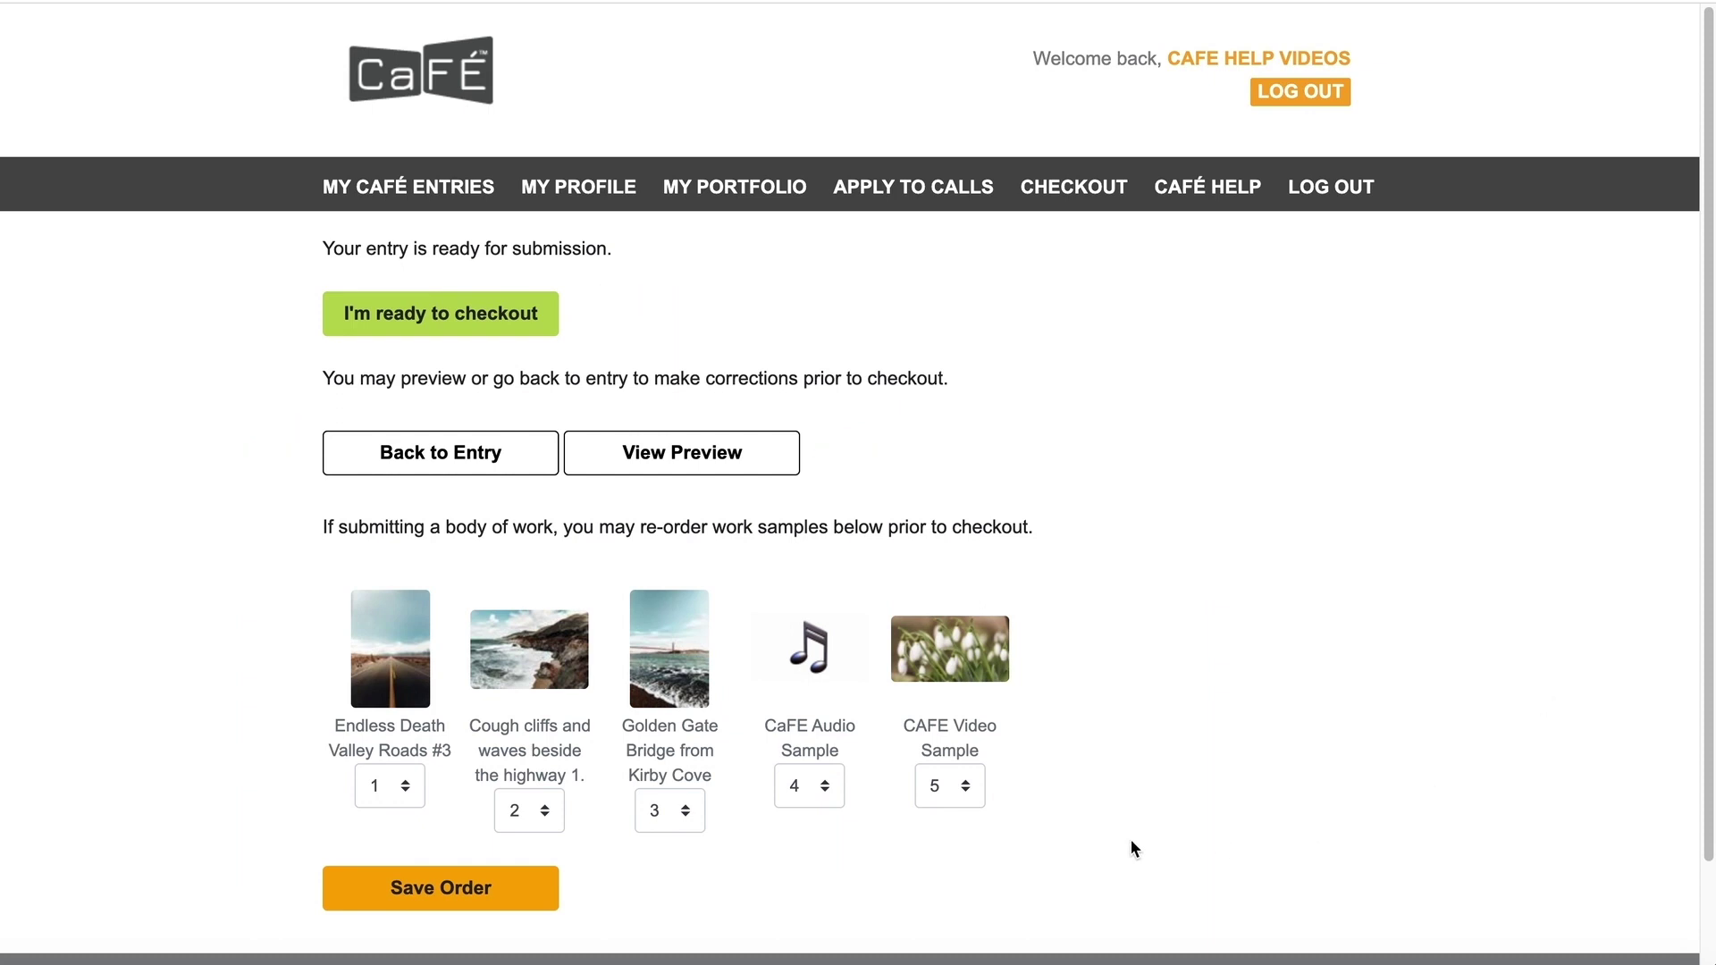
- Set Cough cliffs to position 3 and Golden Gate Bridge to position 2, and save the order
left_click(544, 811)
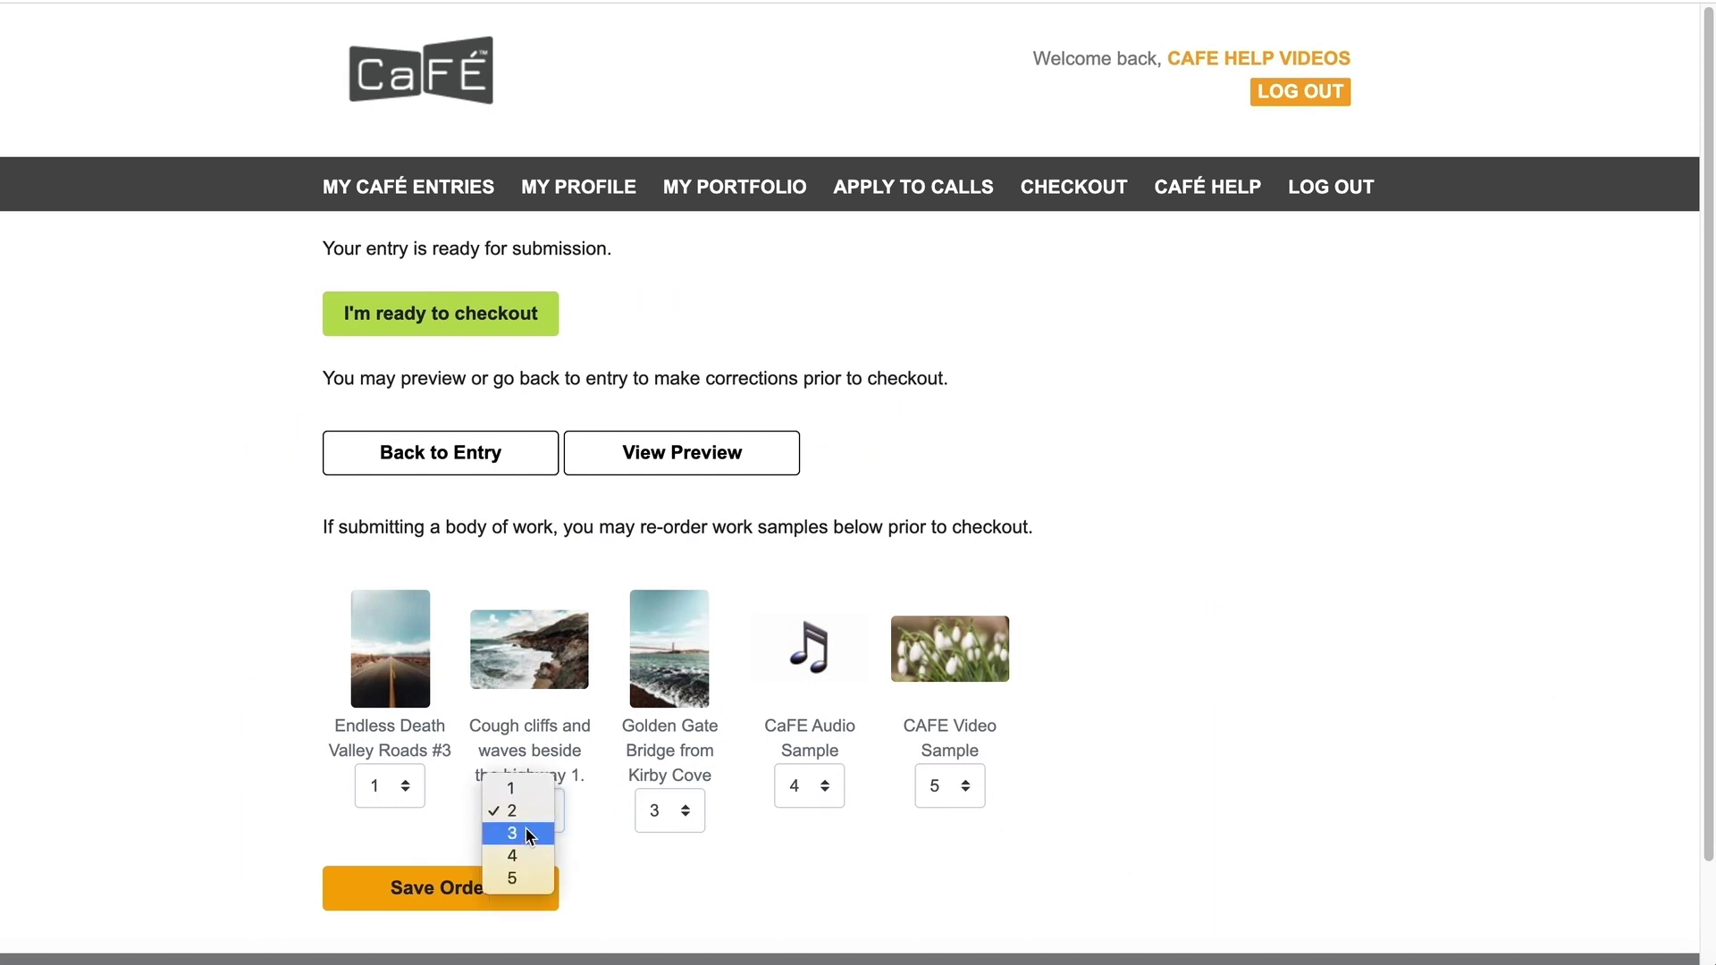
left_click(664, 817)
left_click(667, 790)
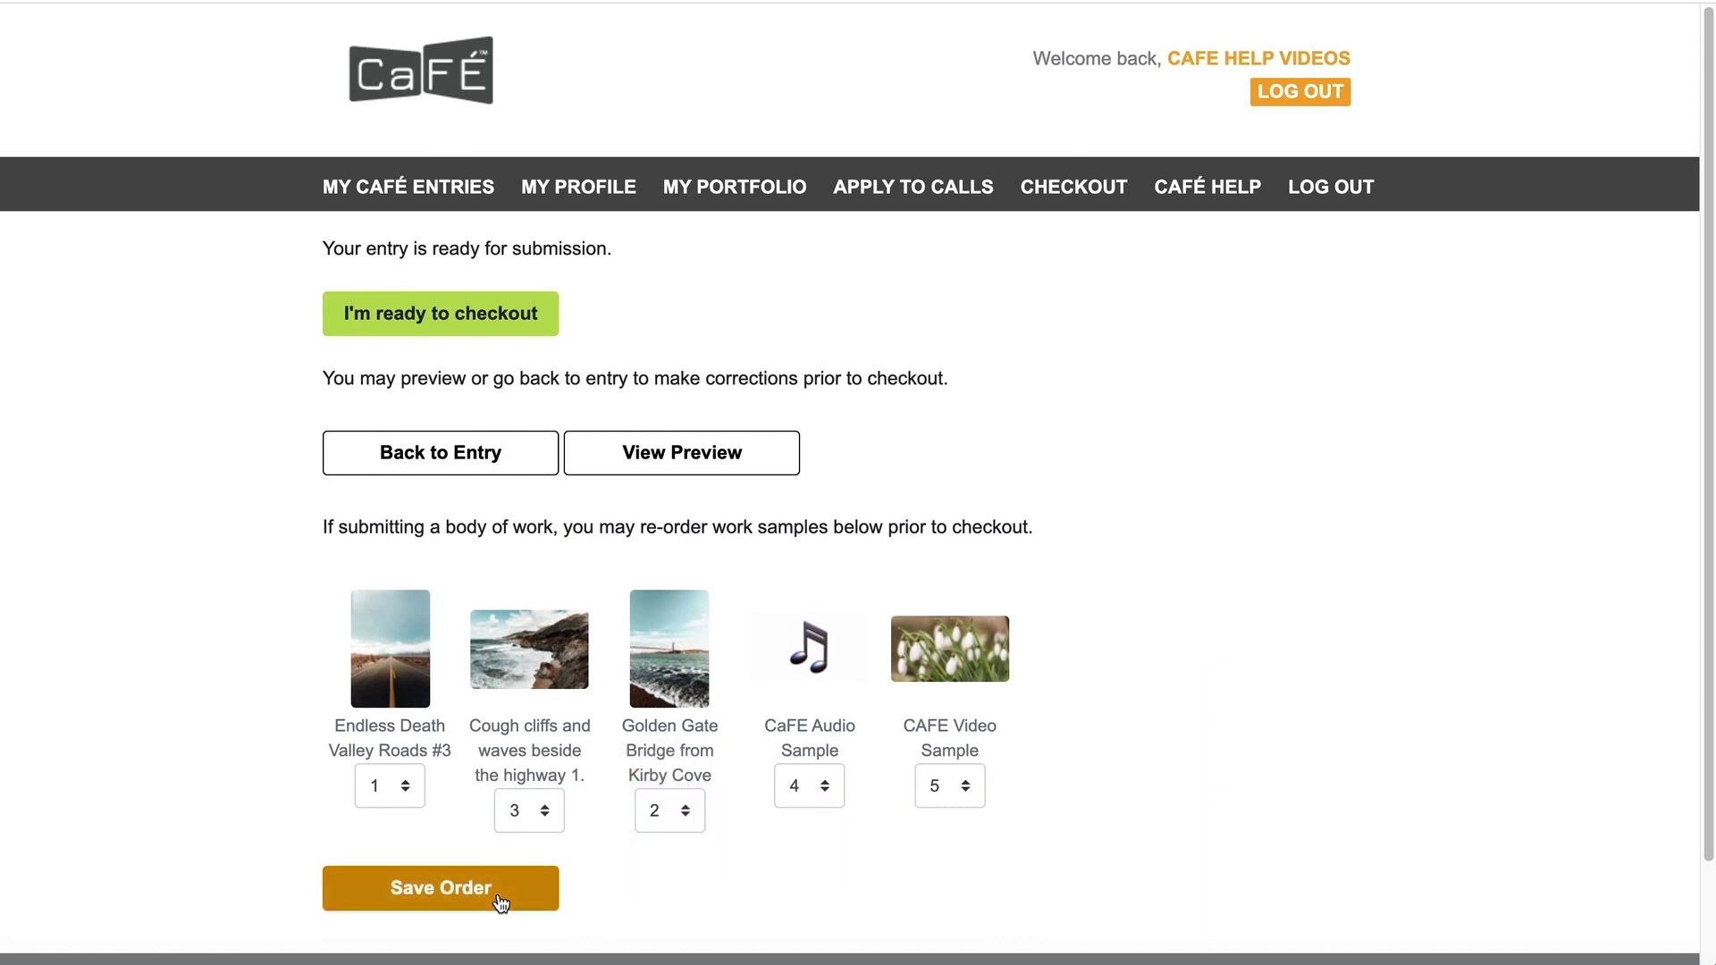
left_click(497, 888)
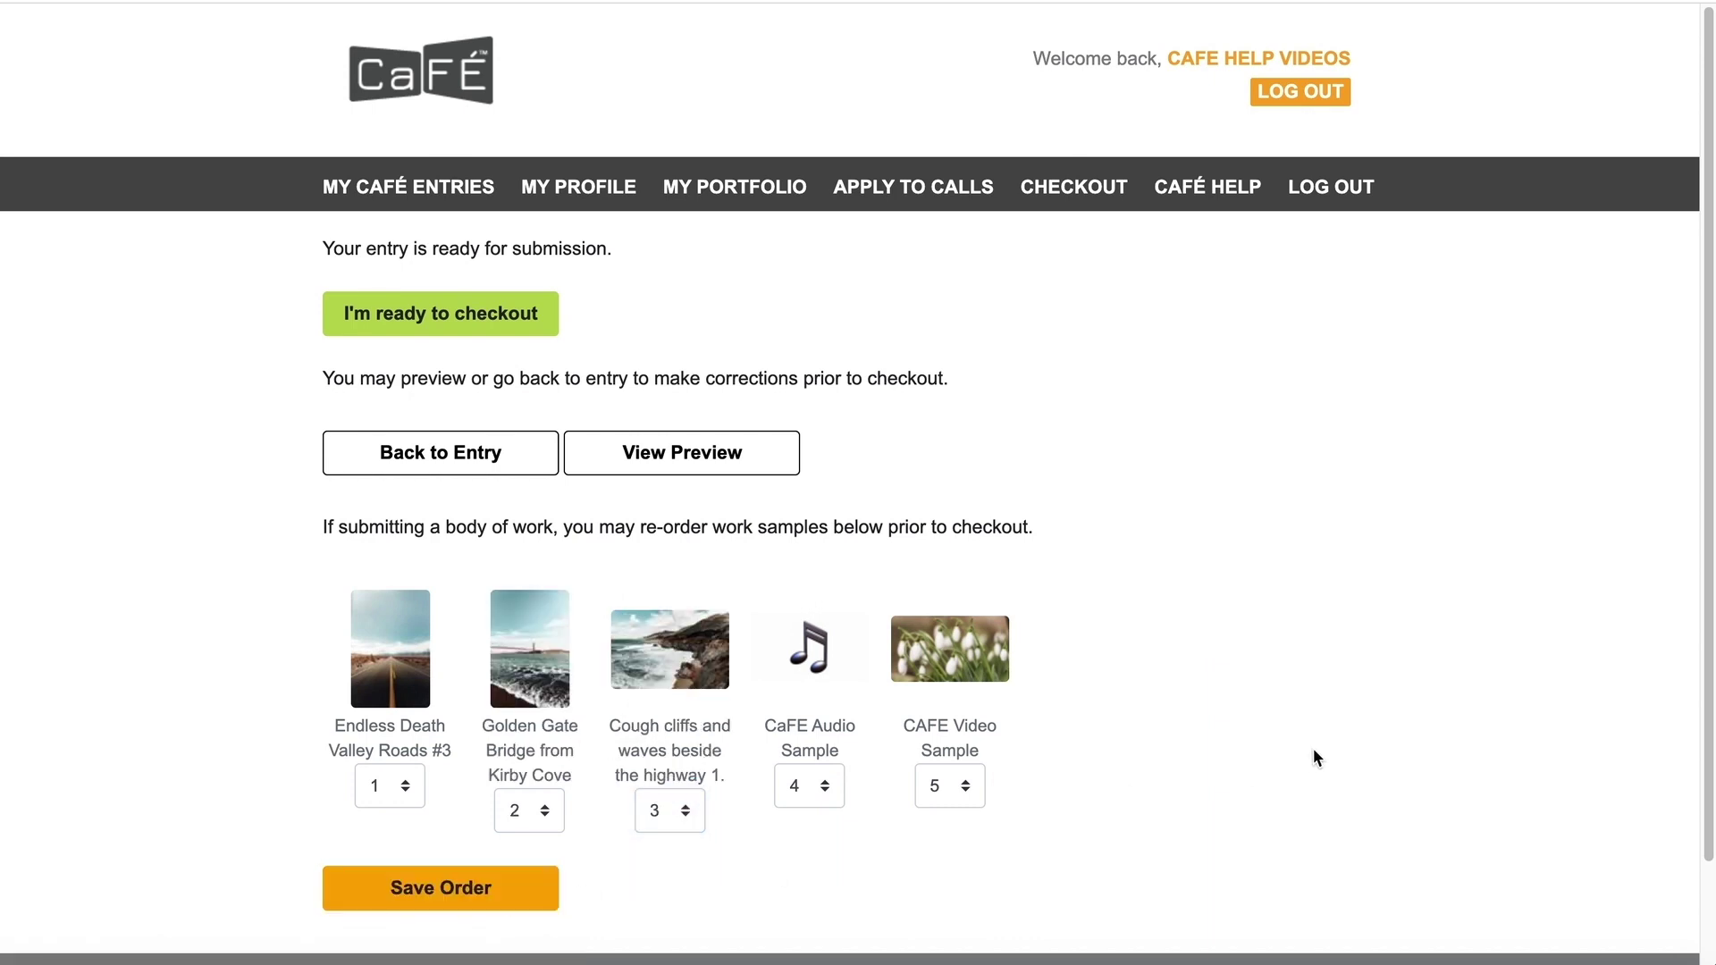